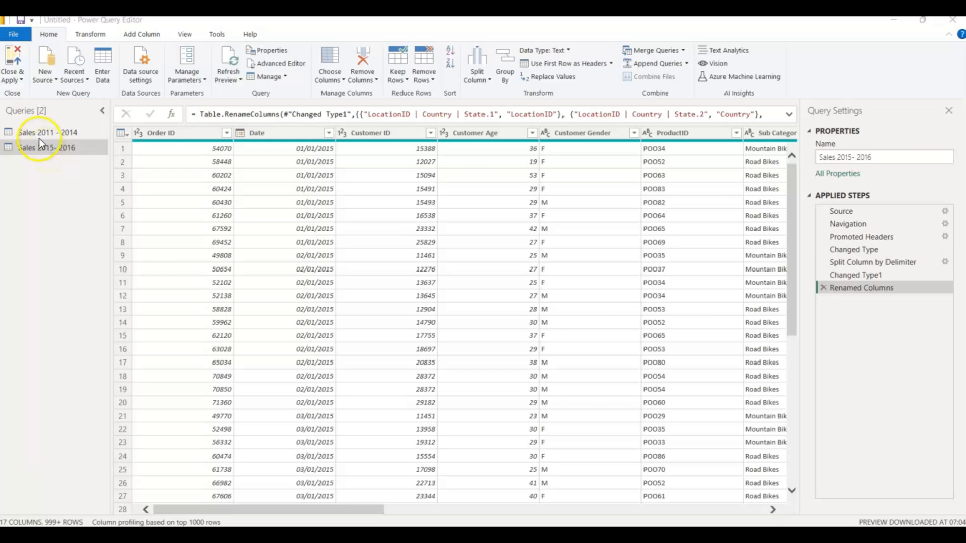
Compare the columns, data types and value formats of the Sales 2011 - 2014 and Sales 2015- 2016 queries.
{"action": "left_click", "coordinate": [38, 132]}
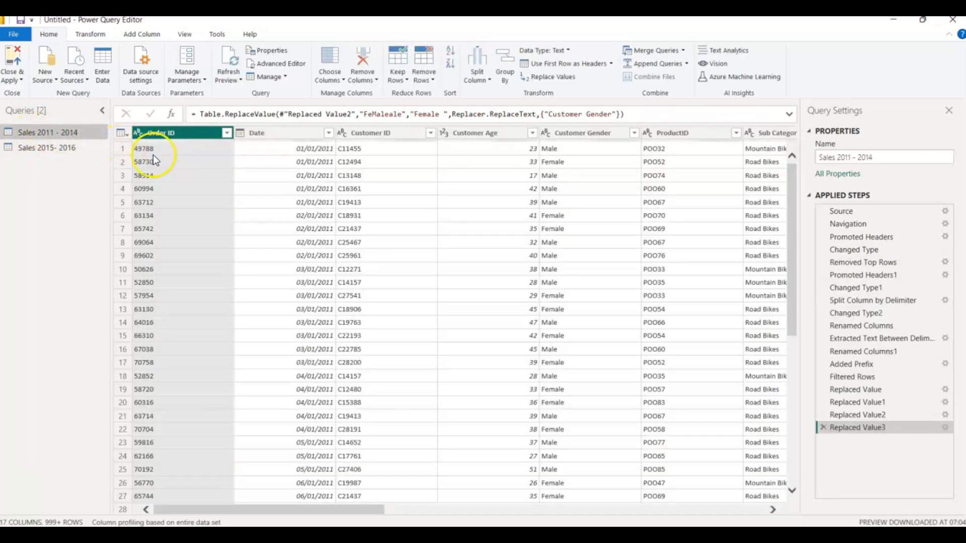
{"action": "left_click", "coordinate": [37, 151]}
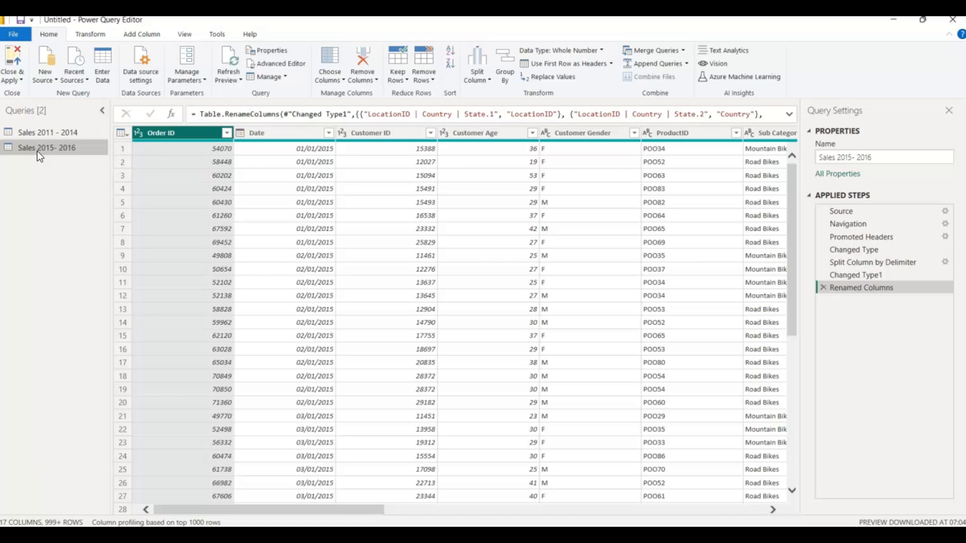
{"action": "left_click", "coordinate": [30, 131]}
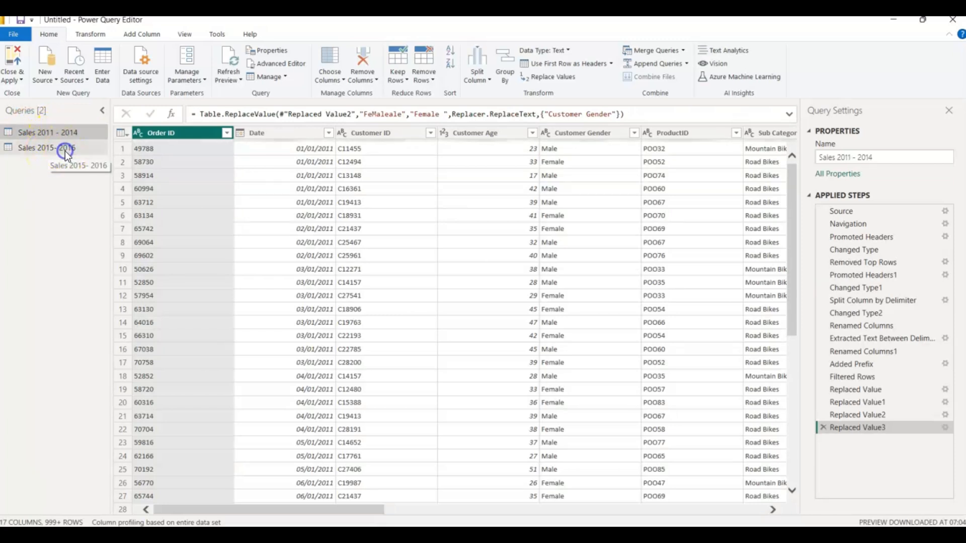
{"action": "left_click", "coordinate": [65, 151]}
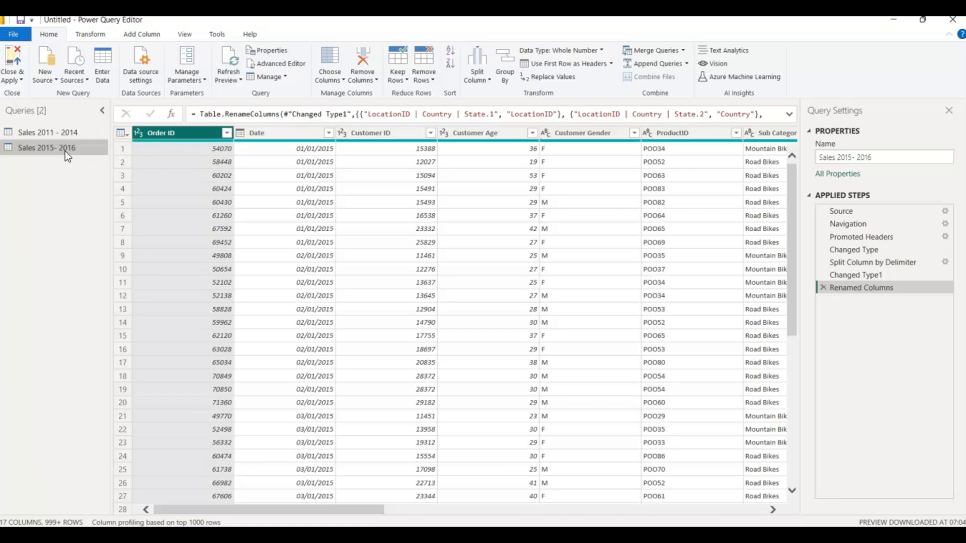
{"action": "left_click", "coordinate": [49, 130]}
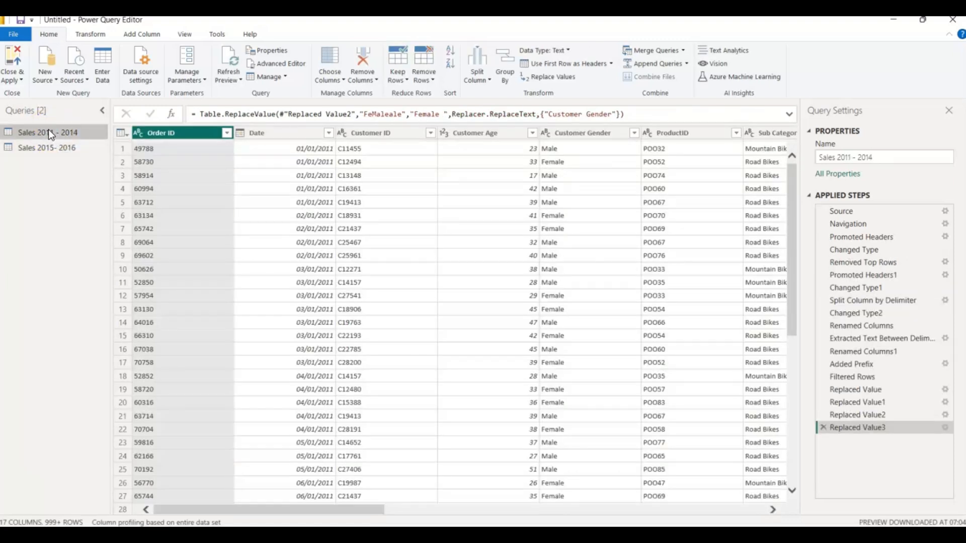
{"action": "left_click", "coordinate": [42, 148]}
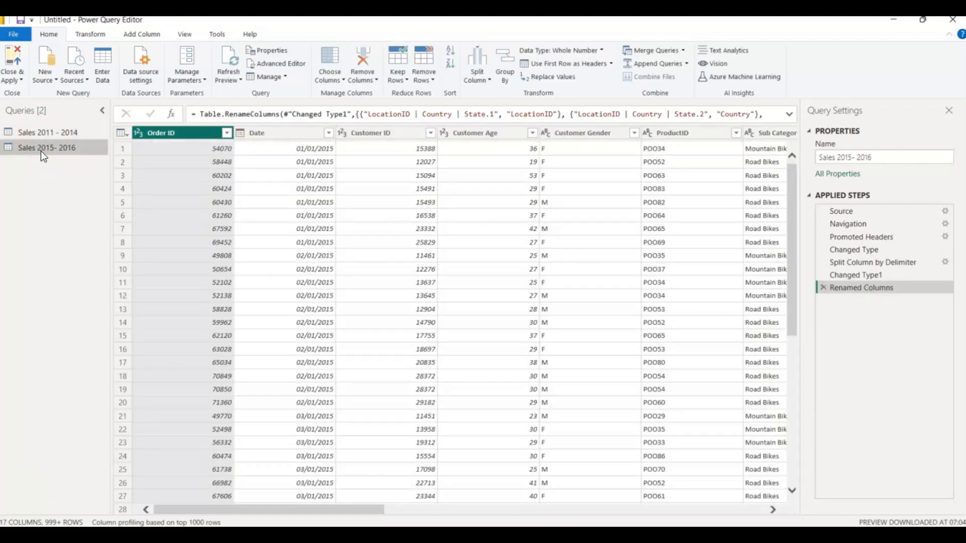
{"action": "left_click", "coordinate": [28, 133]}
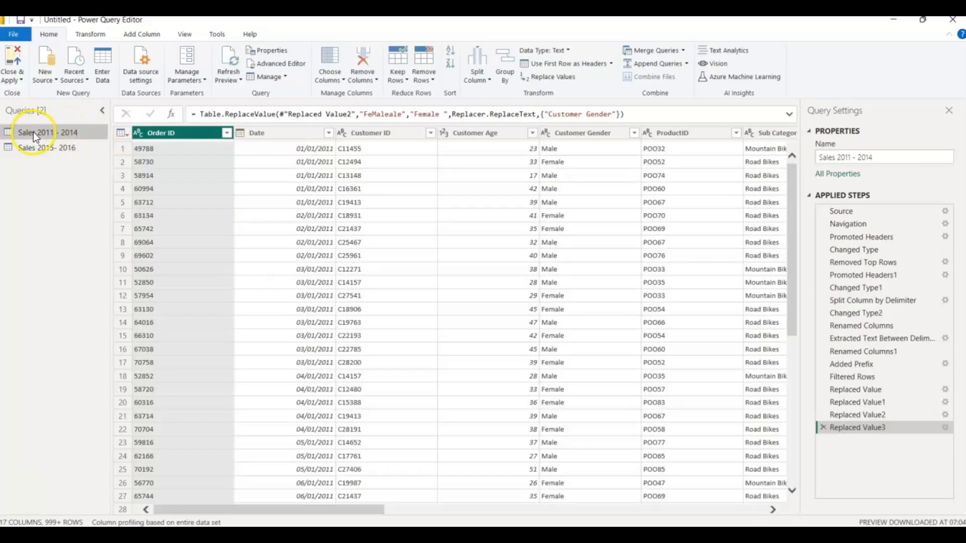
{"action": "left_click", "coordinate": [147, 136]}
{"action": "left_click", "coordinate": [52, 146]}
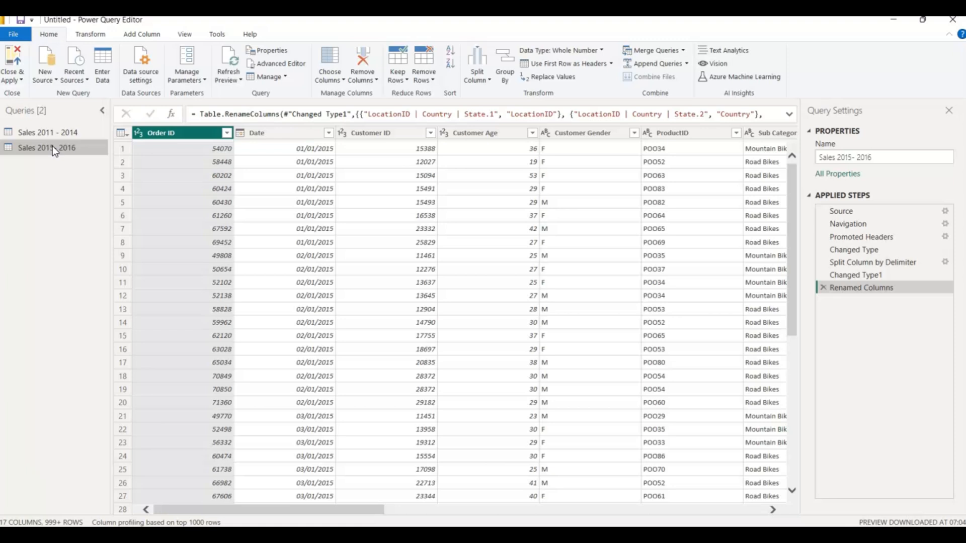
{"action": "left_click", "coordinate": [38, 128]}
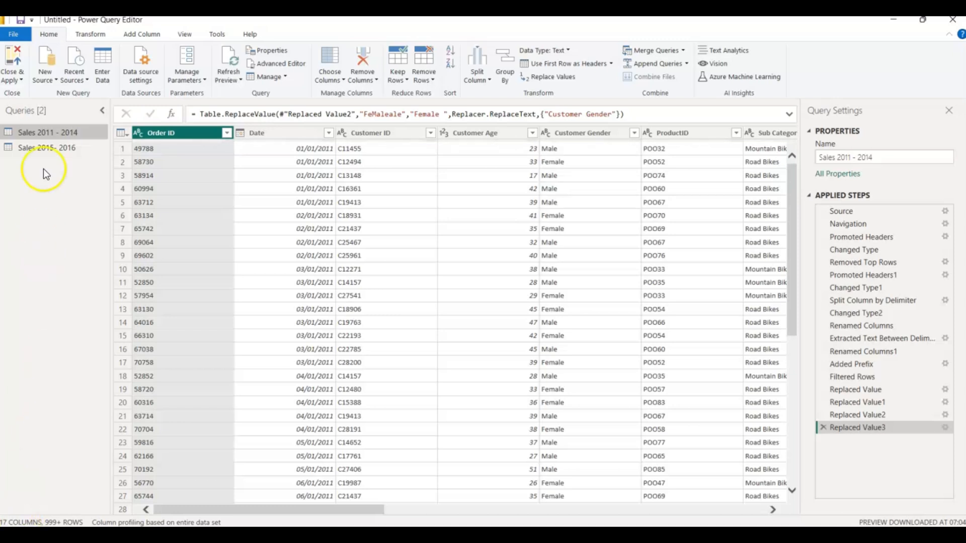
{"action": "left_click_drag", "start_coordinate": [40, 147], "coordinate": [26, 417]}
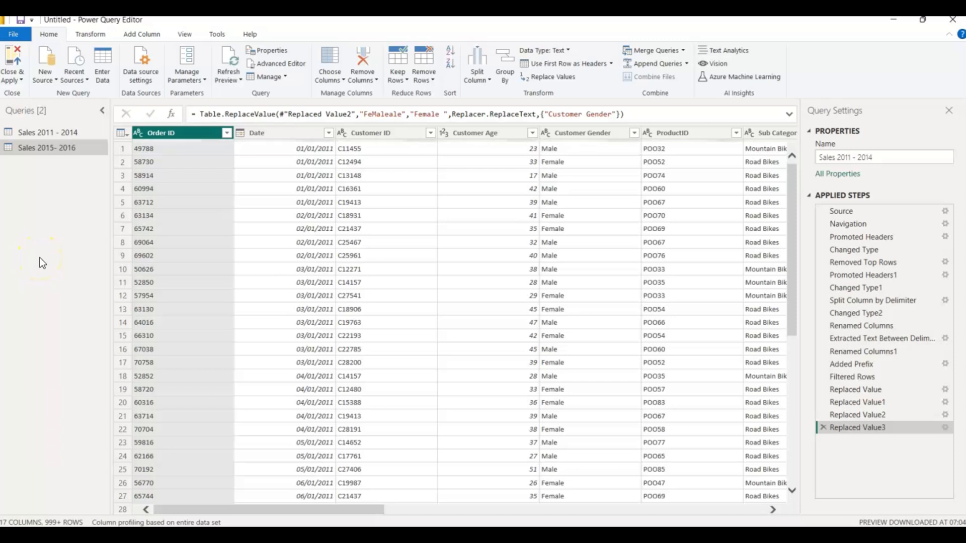
{"action": "left_click", "coordinate": [33, 134]}
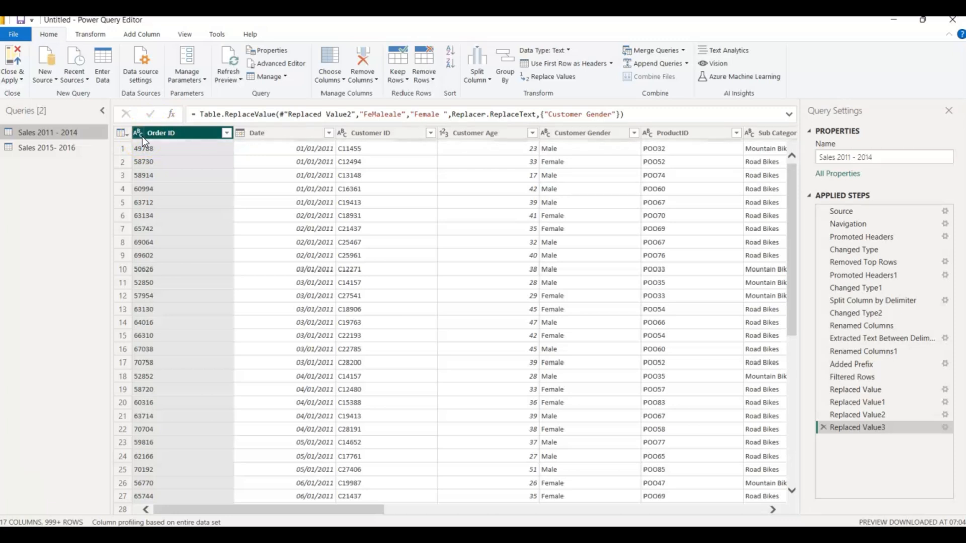
{"action": "left_click_drag", "start_coordinate": [225, 509], "coordinate": [281, 490]}
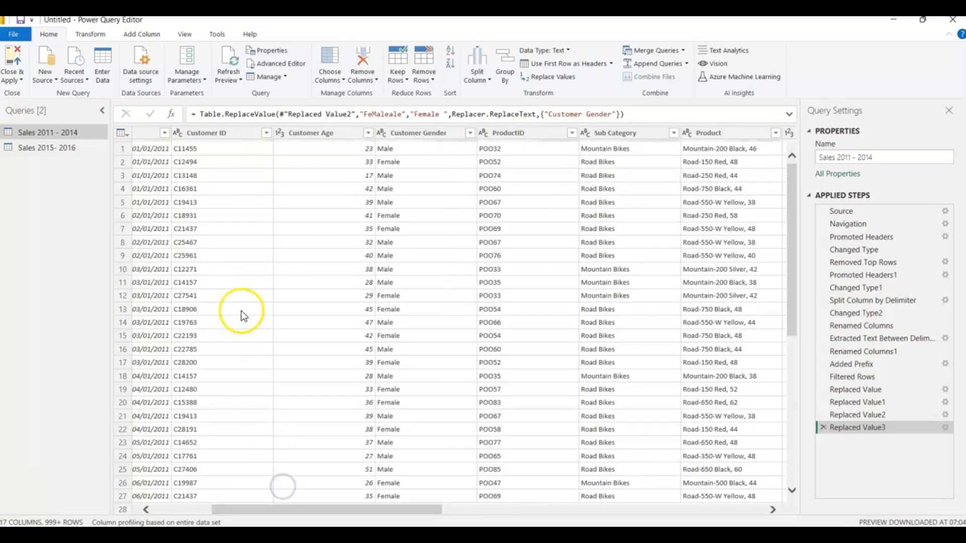
Change the data type of the Order ID column in the Sales 2015- 2016 query to text.
{"action": "left_click", "coordinate": [33, 149]}
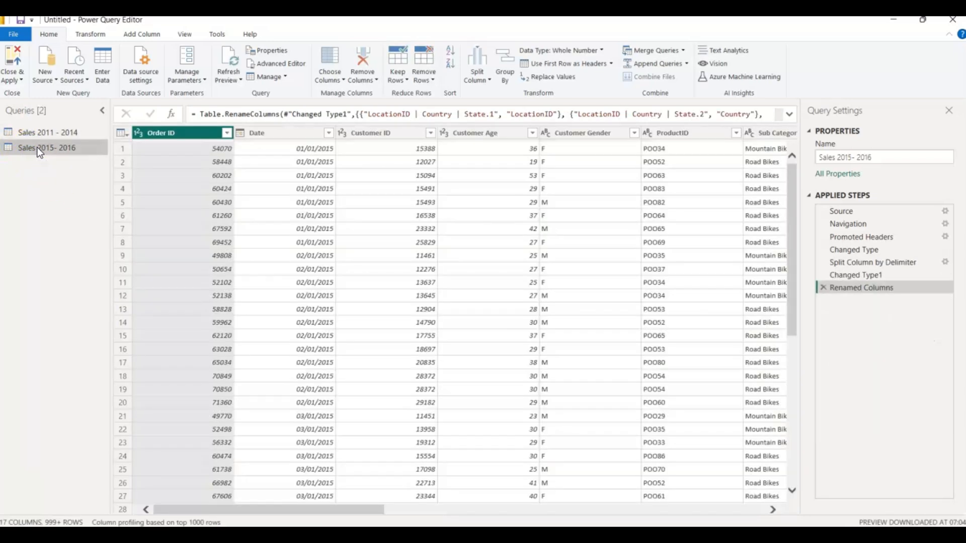
{"action": "left_click", "coordinate": [147, 134]}
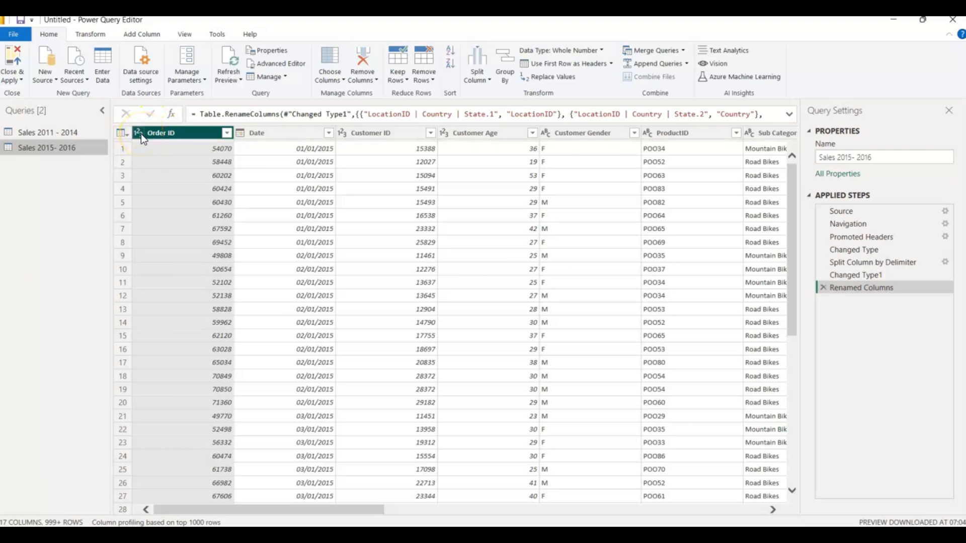
{"action": "left_click", "coordinate": [141, 134]}
{"action": "left_click", "coordinate": [159, 275]}
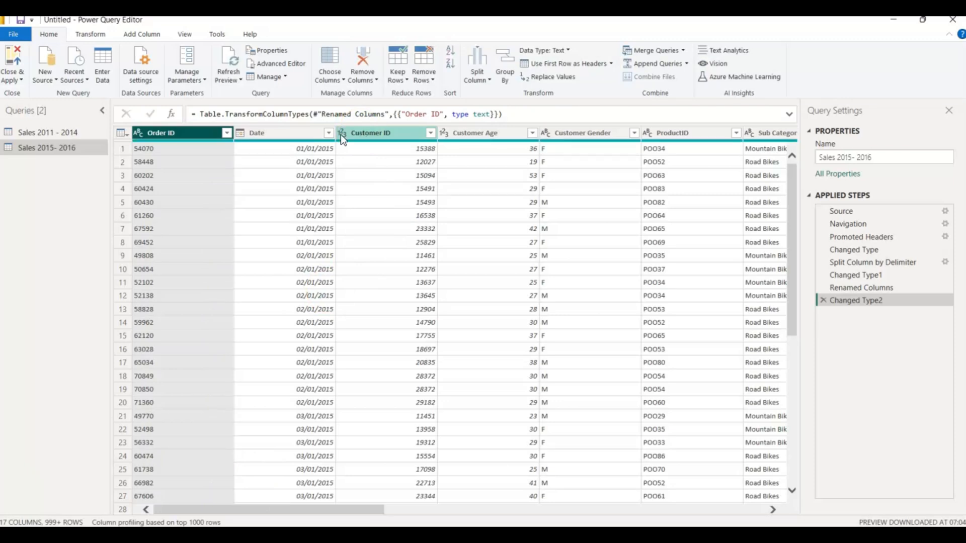
Add the prefix "C" to every value in the Customer ID column of the Sales 2015- 2016 query.
{"action": "left_click", "coordinate": [375, 78]}
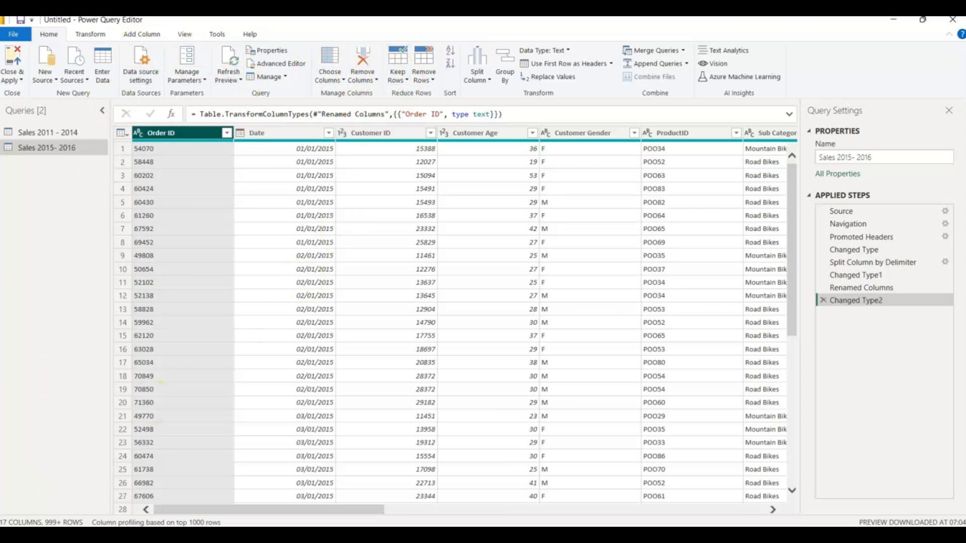
{"action": "left_click", "coordinate": [371, 134]}
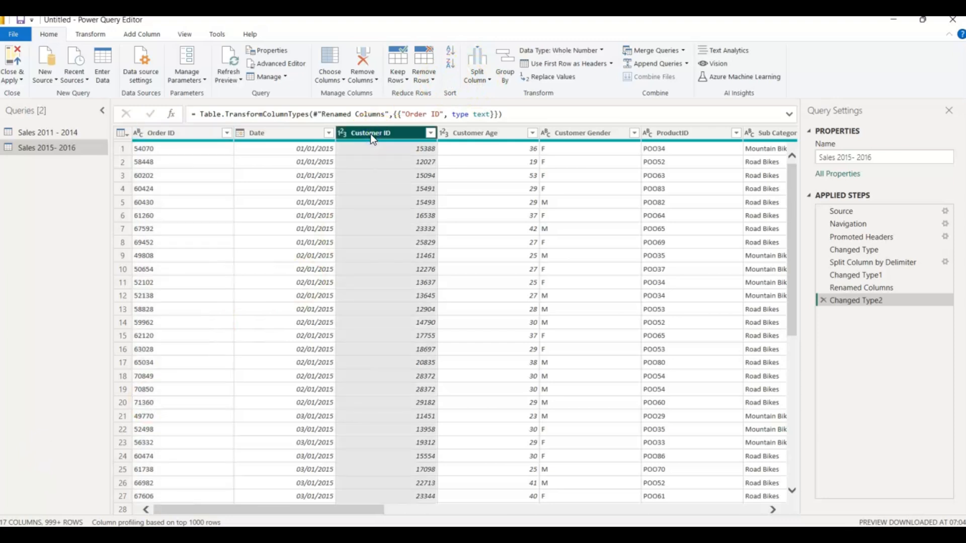
{"action": "left_click", "coordinate": [93, 35]}
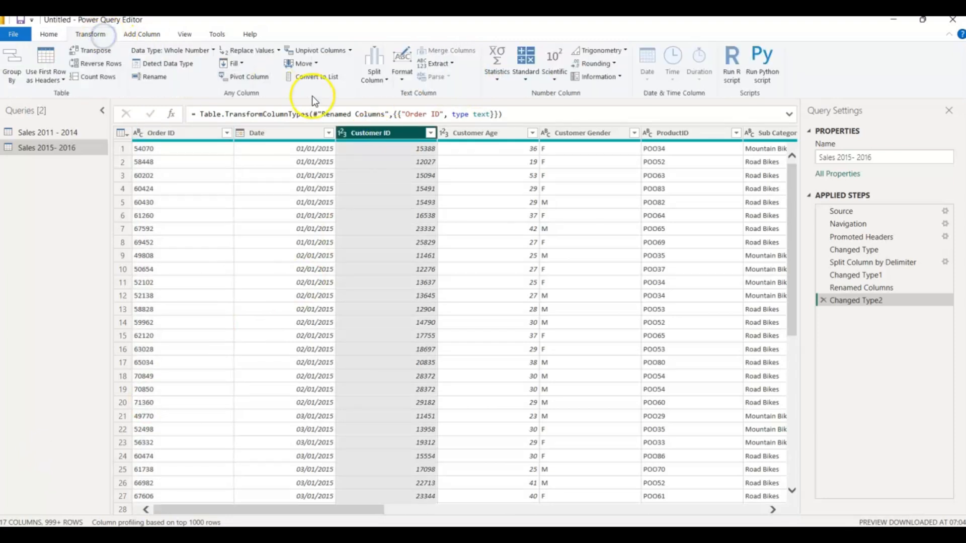
{"action": "left_click", "coordinate": [402, 82]}
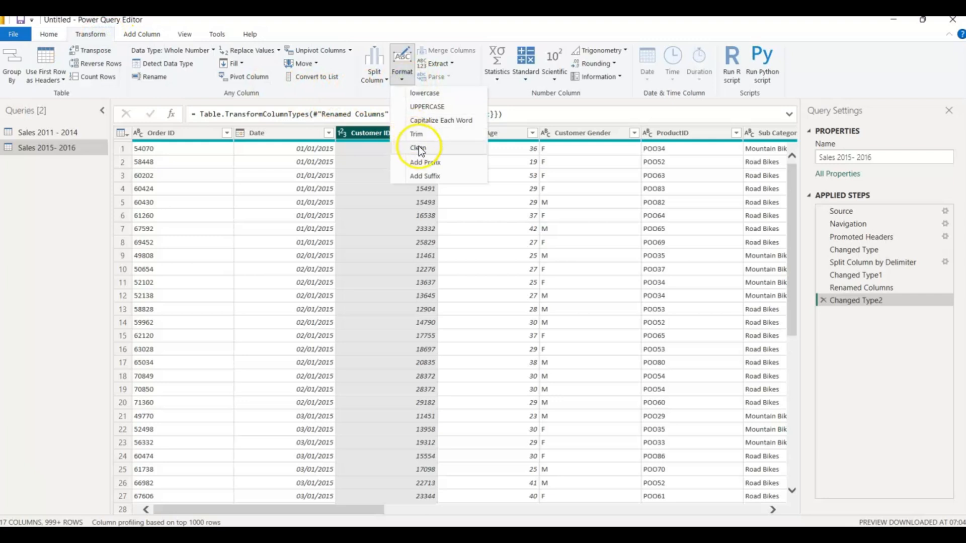
{"action": "left_click", "coordinate": [424, 162]}
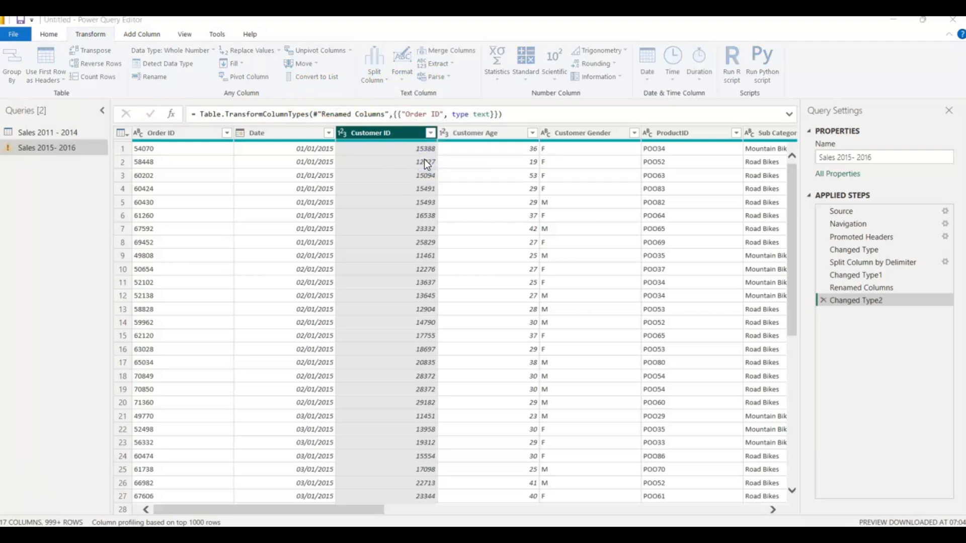
{"action": "type", "text": "C"}
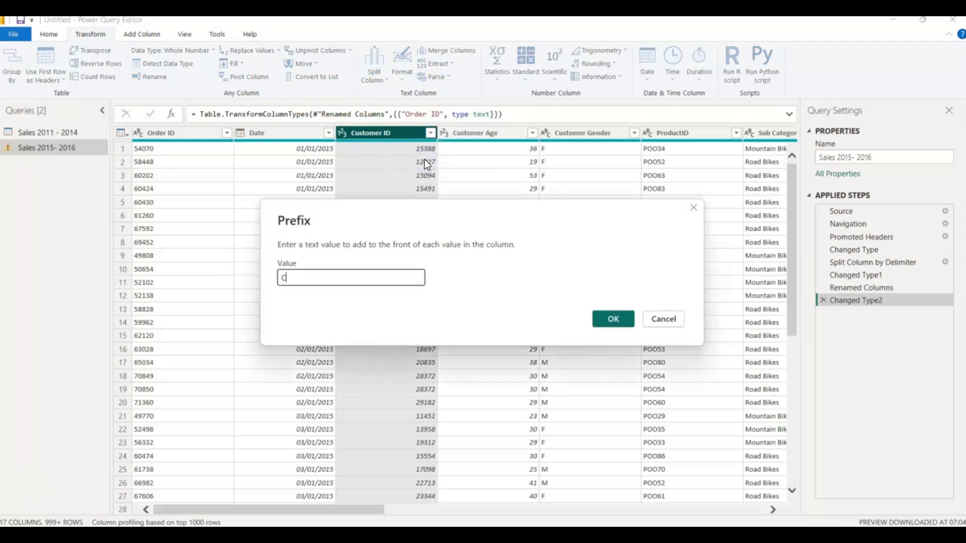
{"action": "left_click", "coordinate": [617, 317]}
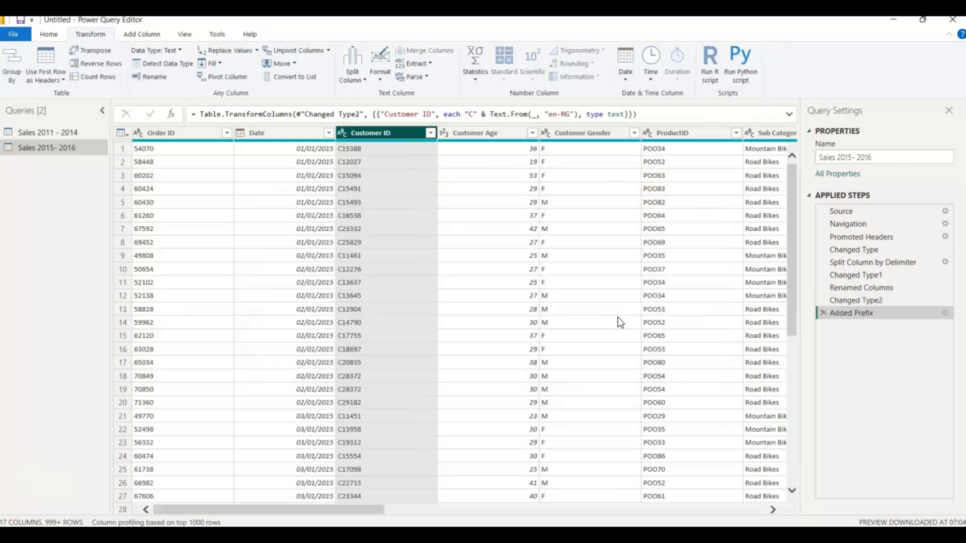
{"action": "left_click", "coordinate": [465, 257]}
Extract the text between the delimiters "(" and ")" in the Product Category column of the Sales 2015- 2016 query.
{"action": "mouse_move", "coordinate": [219, 508]}
{"action": "left_mouse_down"}
{"action": "mouse_move", "coordinate": [322, 512]}
{"action": "mouse_move", "coordinate": [639, 464]}
{"action": "left_mouse_up"}
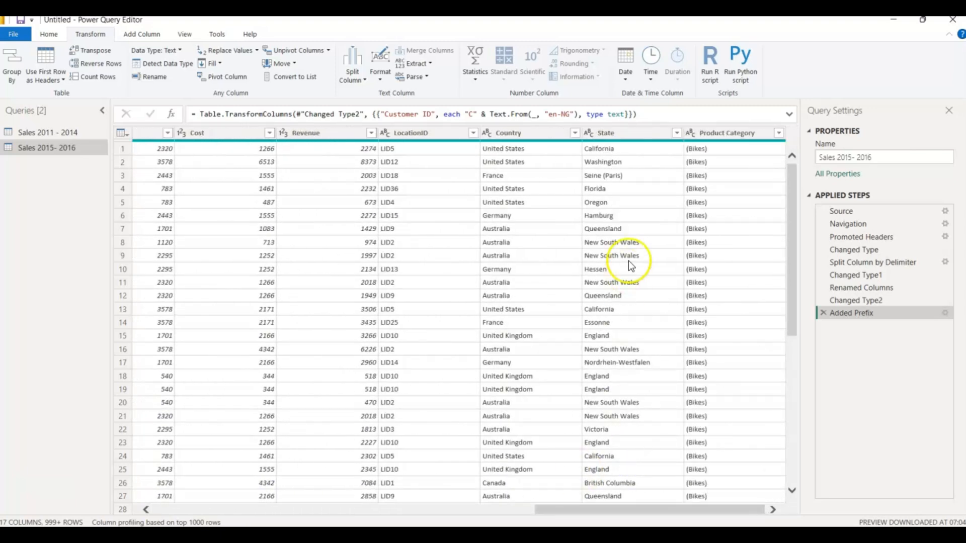
{"action": "left_click", "coordinate": [707, 134]}
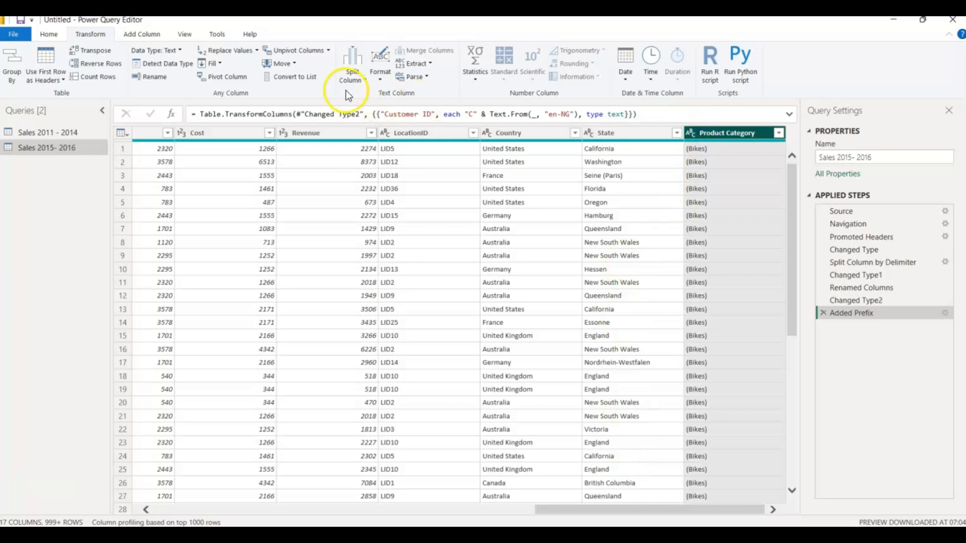
{"action": "left_click", "coordinate": [431, 63]}
{"action": "left_click", "coordinate": [425, 159]}
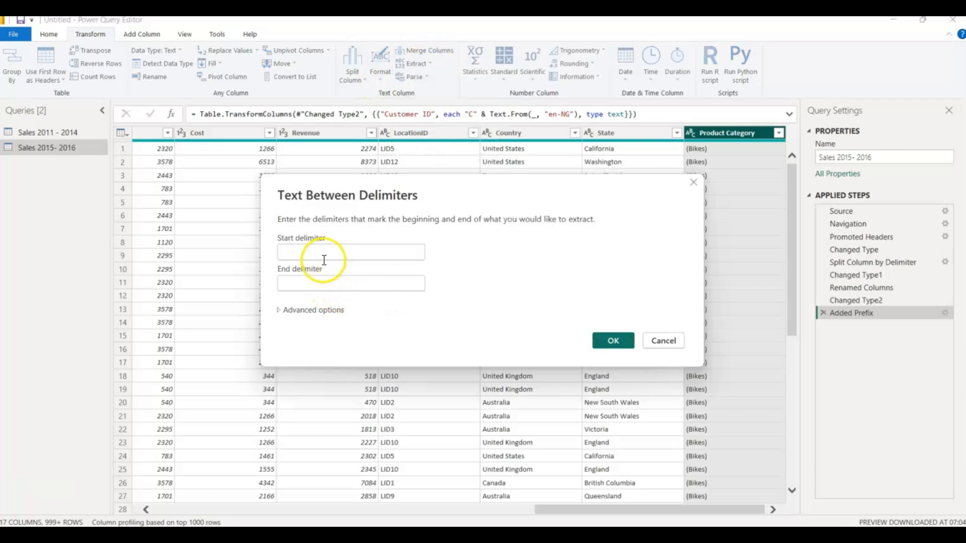
{"action": "left_click", "coordinate": [323, 254]}
{"action": "type", "text": "("}
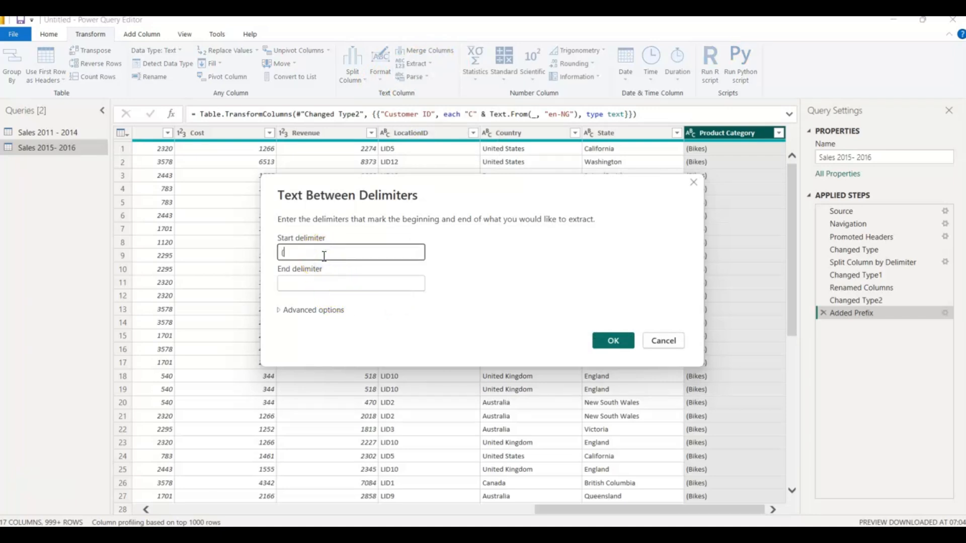
{"action": "left_click", "coordinate": [322, 283]}
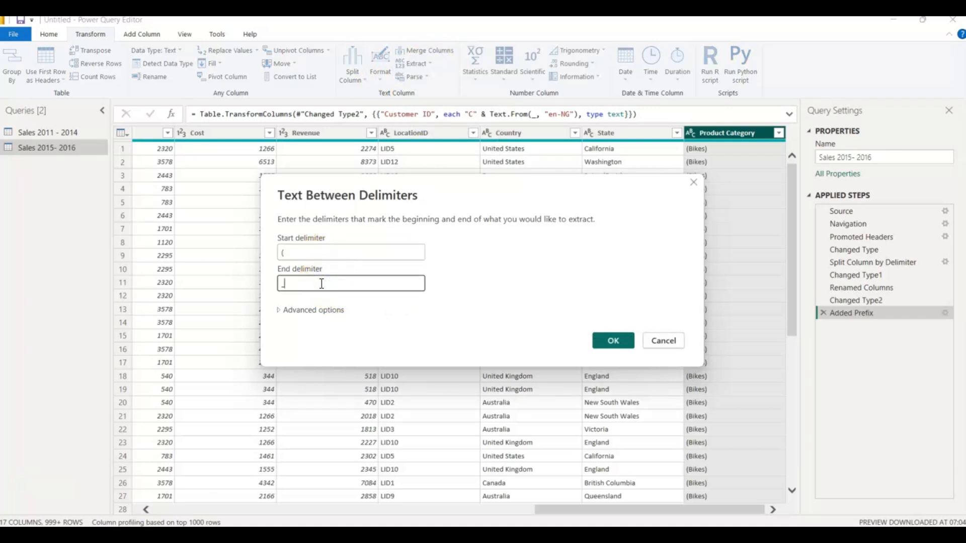
{"action": "type", "text": ")"}
{"action": "key", "text": "Return"}
{"action": "left_click", "coordinate": [371, 320]}
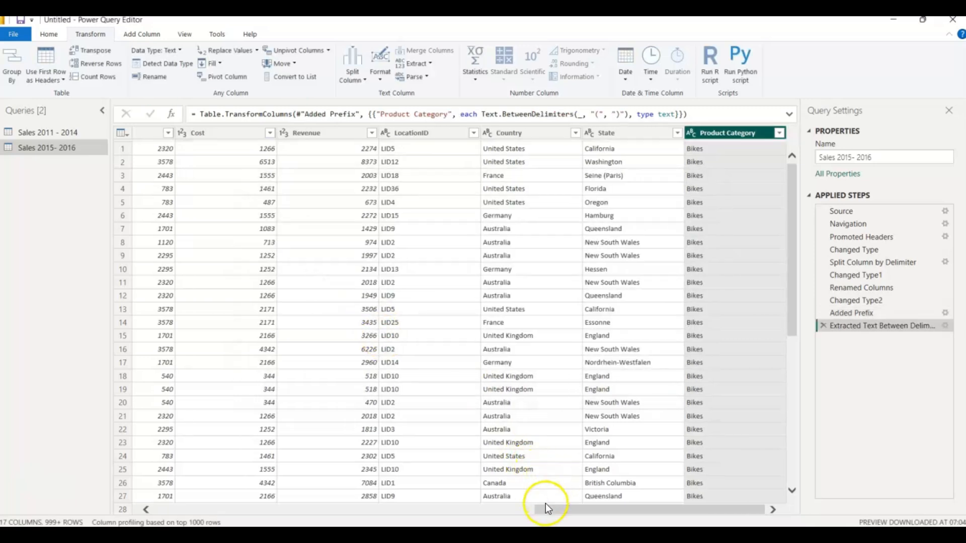
Append the Sales 2011 - 2014 and Sales 2015- 2016 queries as a new query, with Sales 2011 - 2014 as the first table.
{"action": "left_click_drag", "start_coordinate": [546, 506], "coordinate": [86, 422]}
{"action": "left_click", "coordinate": [8, 148]}
{"action": "left_click", "coordinate": [22, 130]}
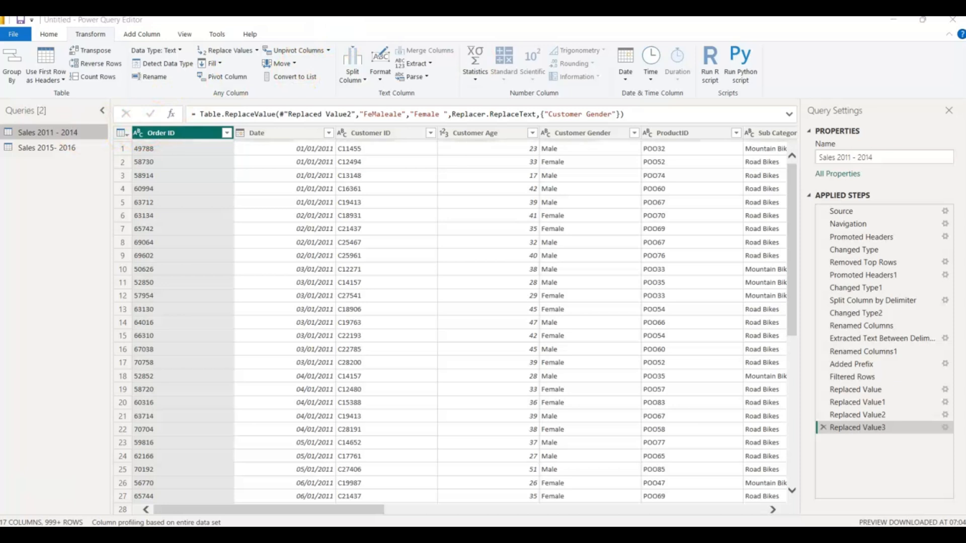
{"action": "left_click", "coordinate": [43, 136]}
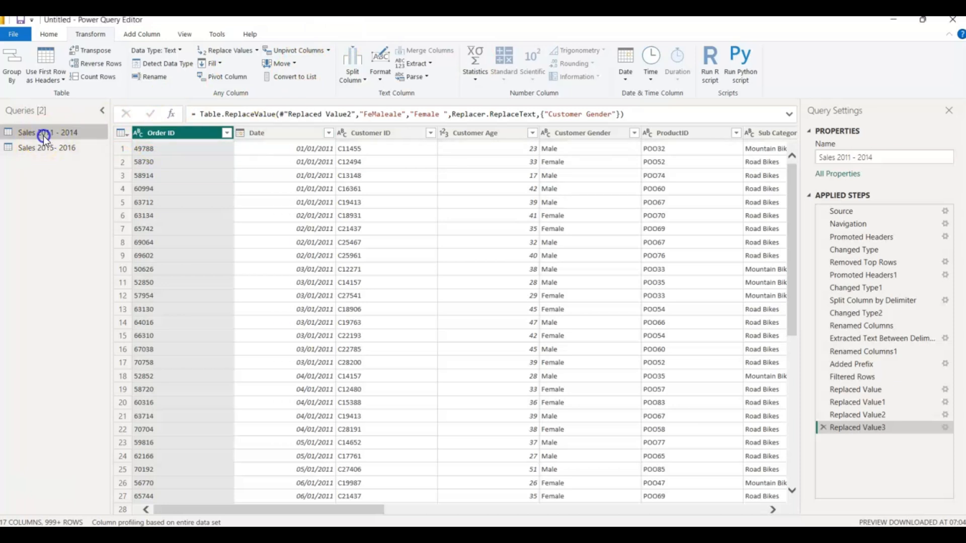
{"action": "left_click", "coordinate": [50, 34]}
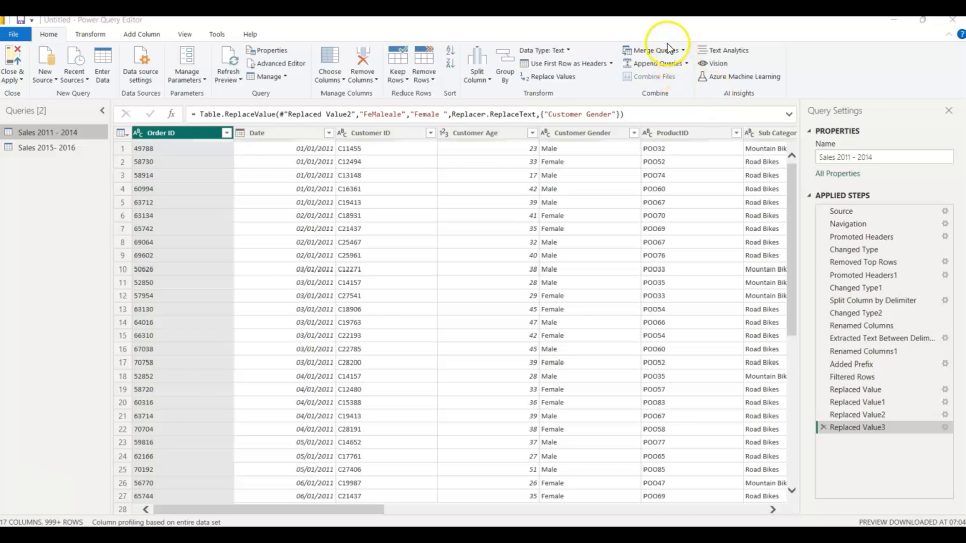
{"action": "left_click", "coordinate": [686, 65]}
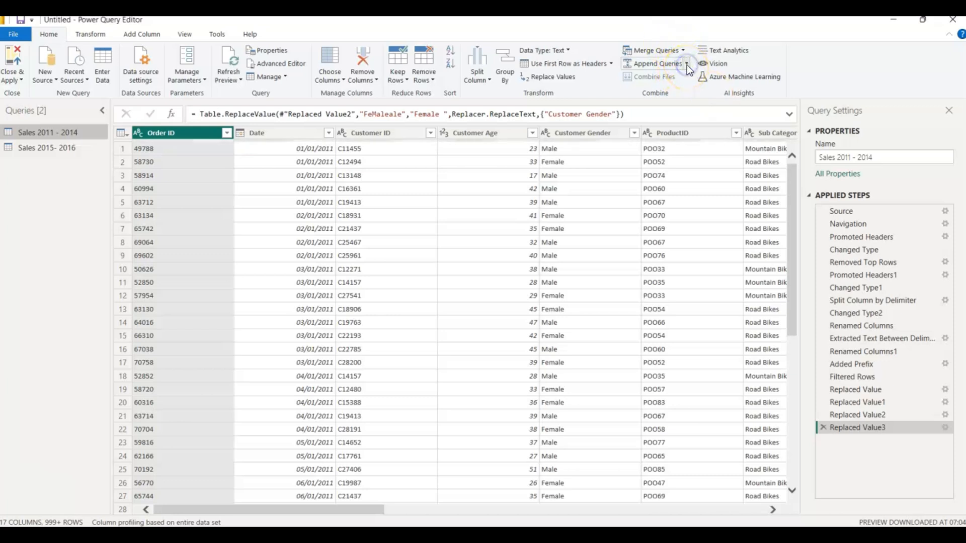
{"action": "left_click", "coordinate": [687, 65]}
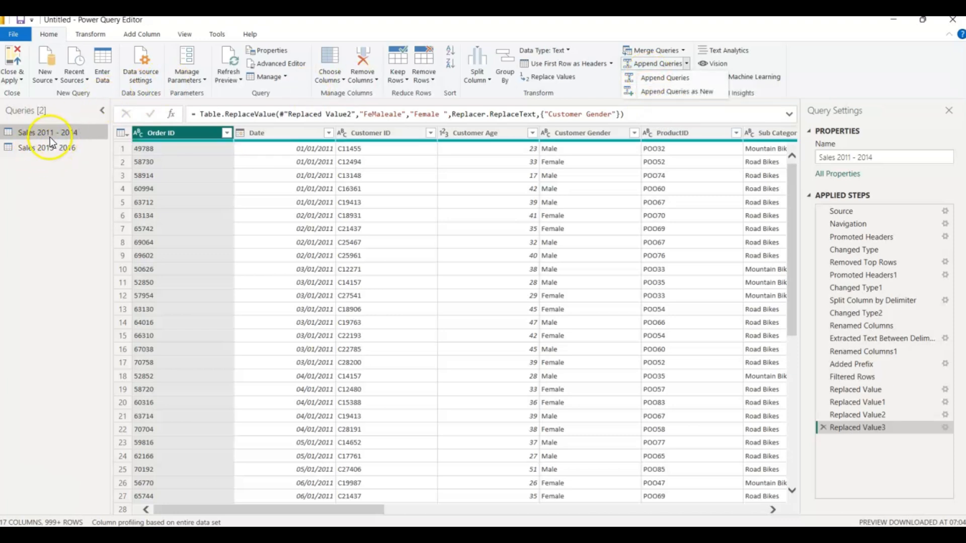
{"action": "left_click", "coordinate": [651, 92]}
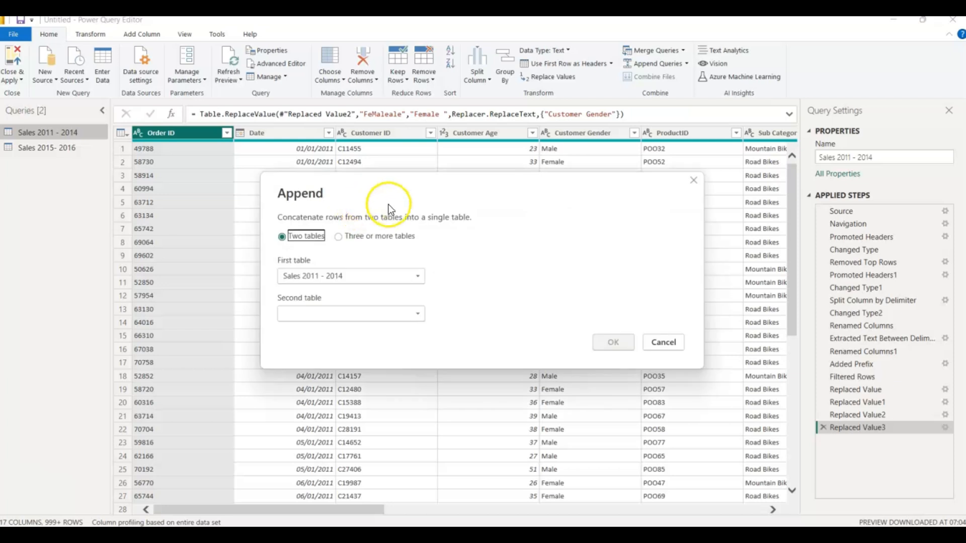
{"action": "left_click_drag", "start_coordinate": [375, 197], "coordinate": [365, 146]}
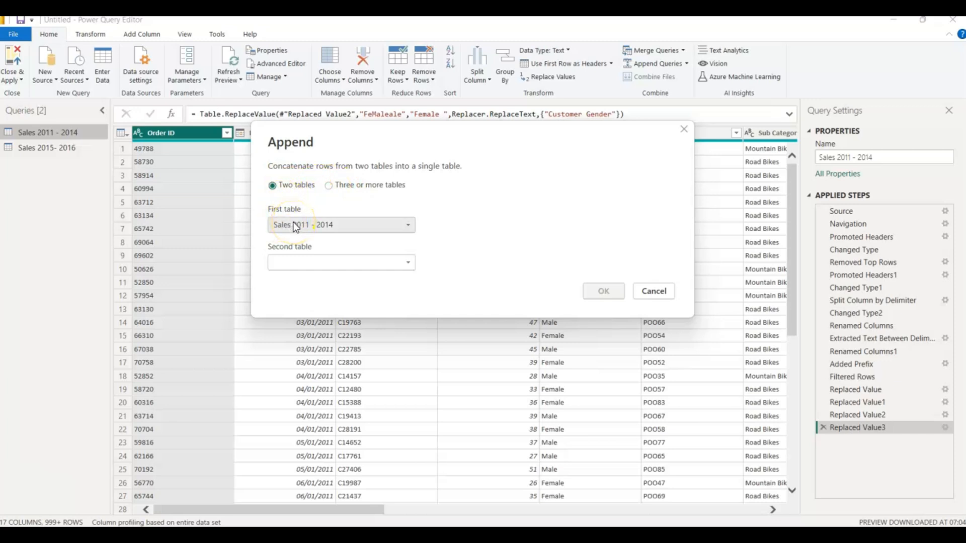
{"action": "left_click", "coordinate": [407, 264]}
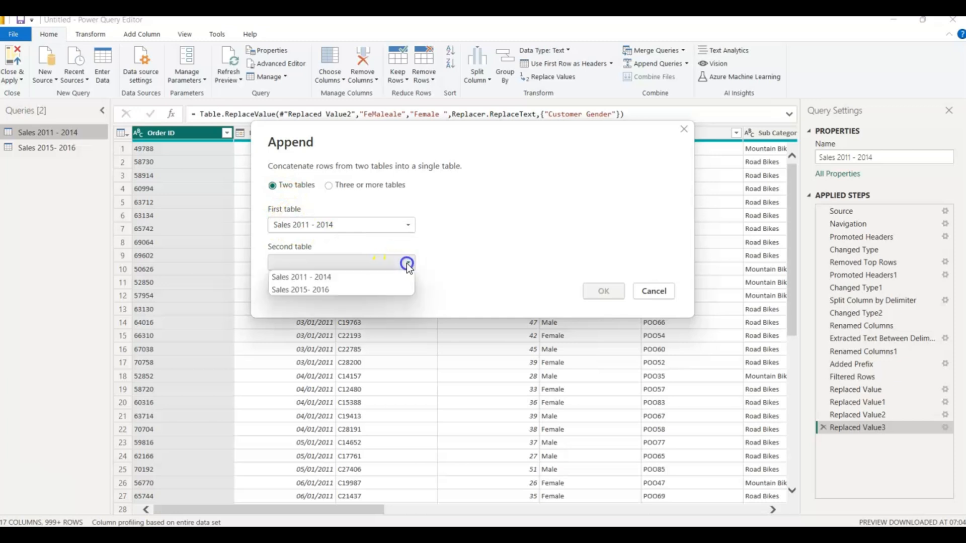
{"action": "left_click", "coordinate": [317, 289]}
{"action": "left_click", "coordinate": [600, 290]}
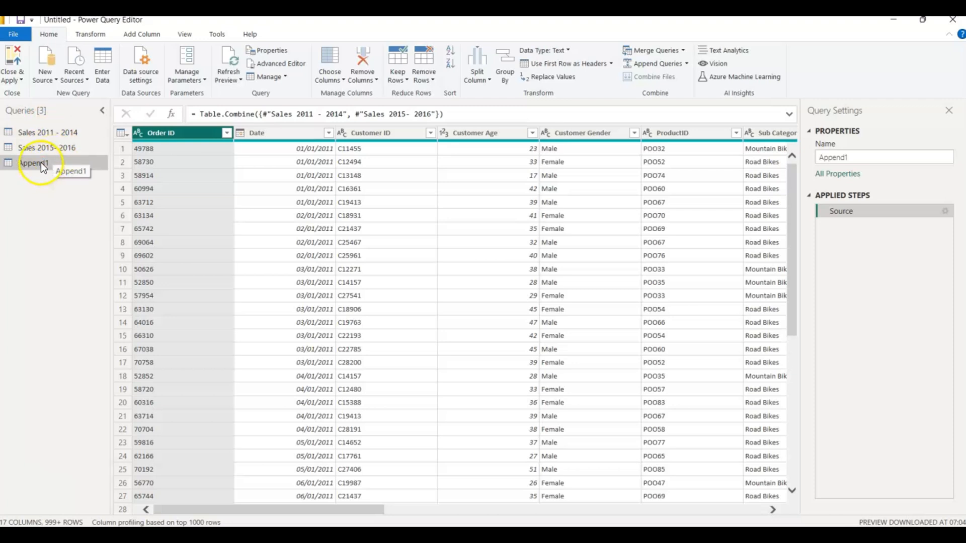
Rename the new appended query as Sales Data 2011 - 2016.
{"action": "double_click", "coordinate": [854, 159]}
{"action": "key", "text": "BackSpace"}
{"action": "type", "text": "S"}
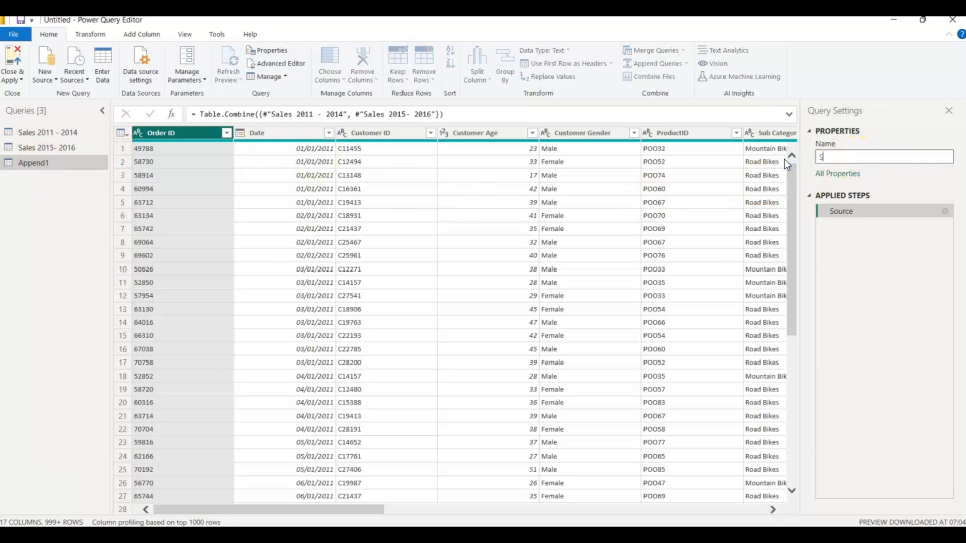
{"action": "type", "text": "ales Data 2011 - 2016"}
{"action": "key", "text": "Return"}
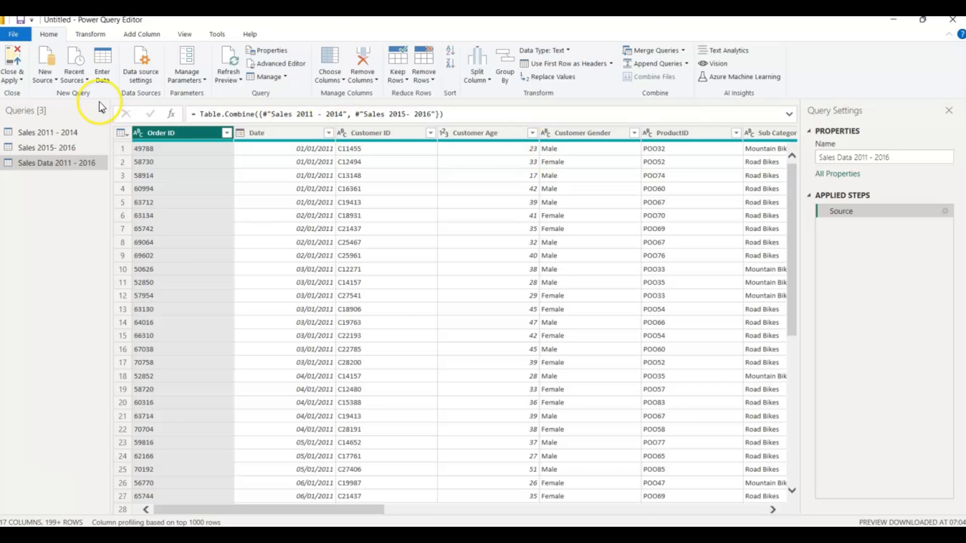
Import the Department details and Employee details sheets from the Merging Queries Excel workbook in the Materials folder.
{"action": "left_click", "coordinate": [56, 79]}
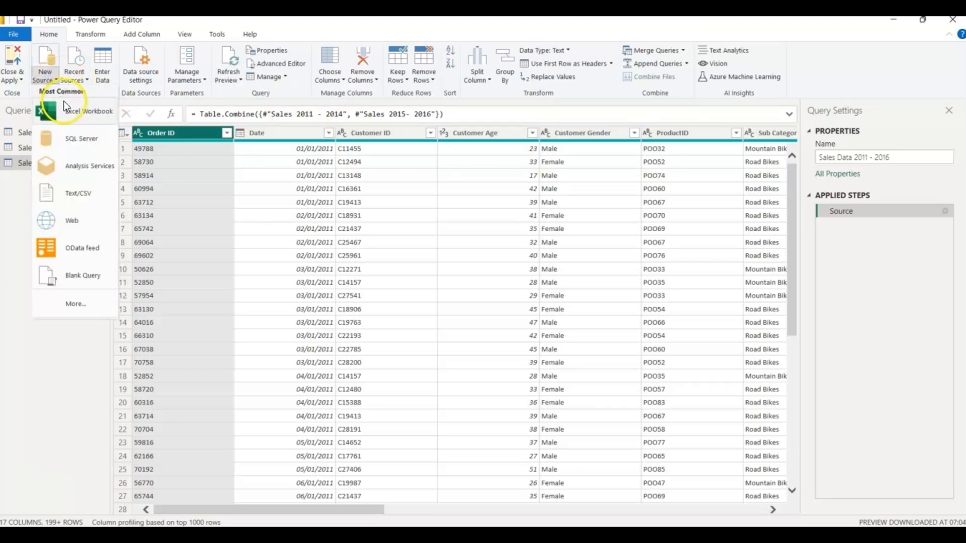
{"action": "left_click", "coordinate": [71, 114]}
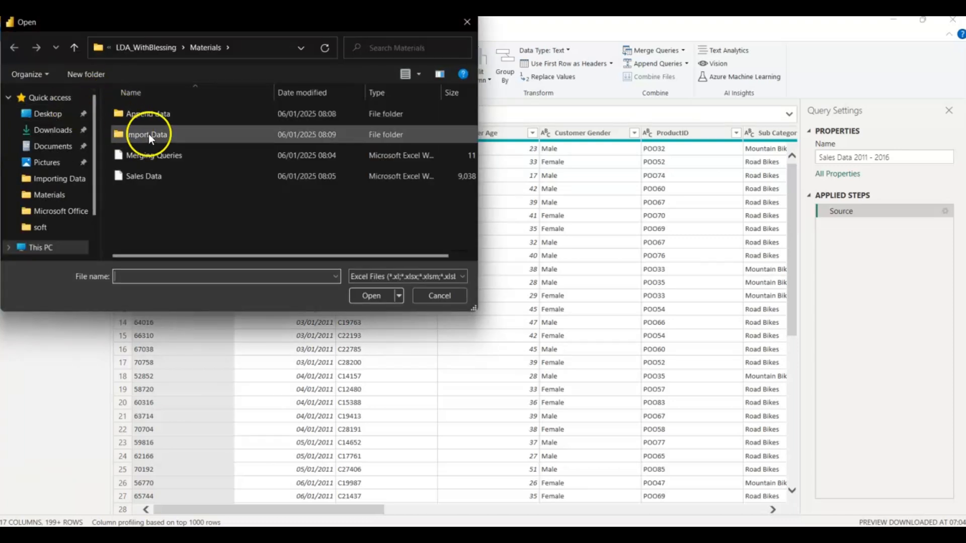
{"action": "left_click", "coordinate": [143, 155]}
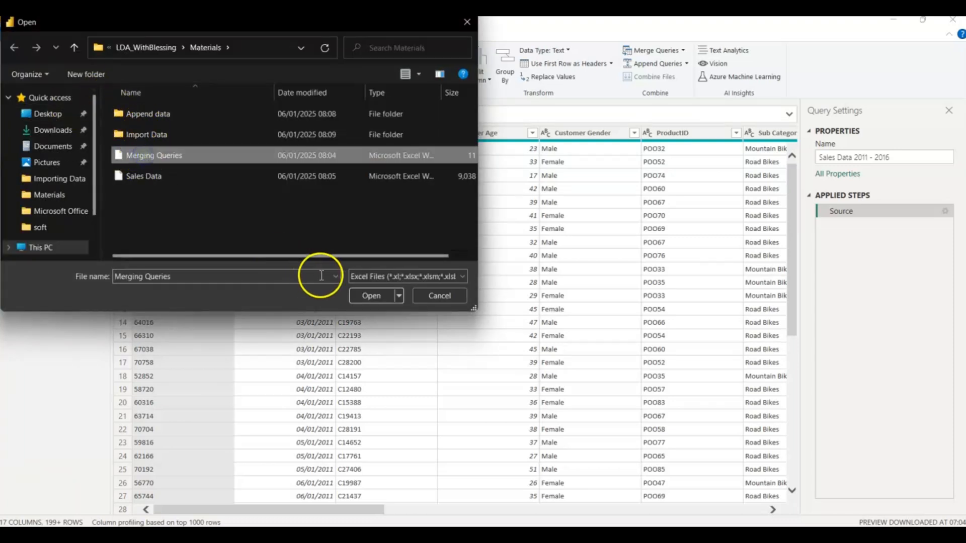
{"action": "left_click", "coordinate": [358, 303]}
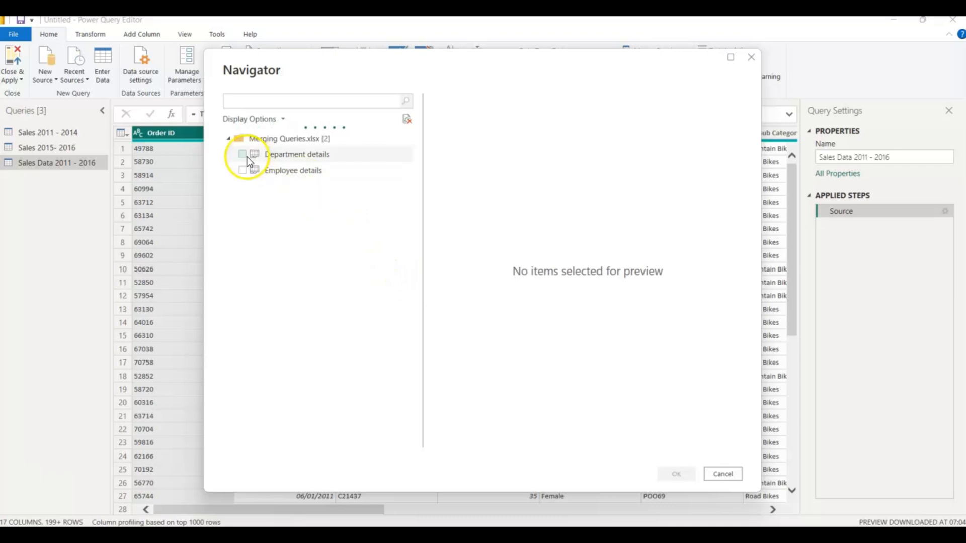
{"action": "left_click", "coordinate": [242, 154]}
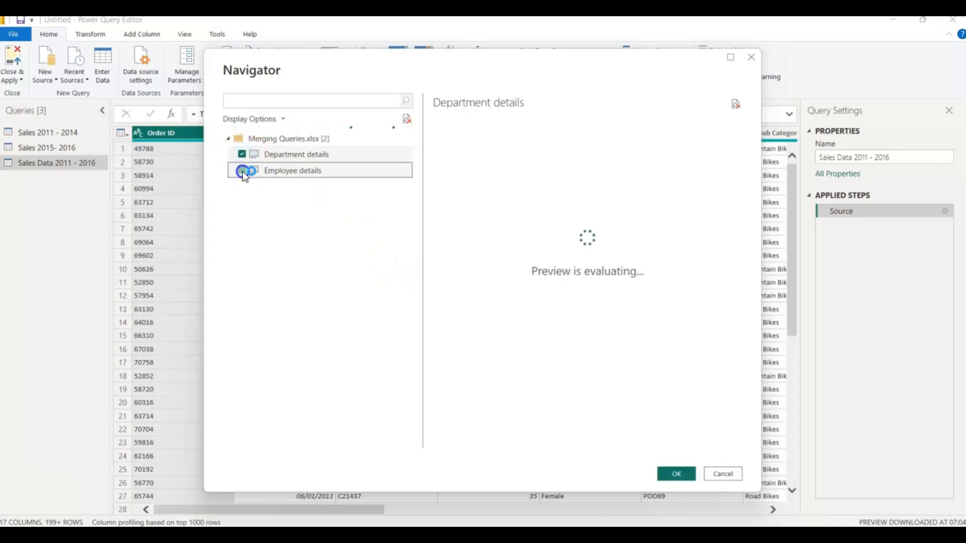
{"action": "left_click", "coordinate": [242, 170]}
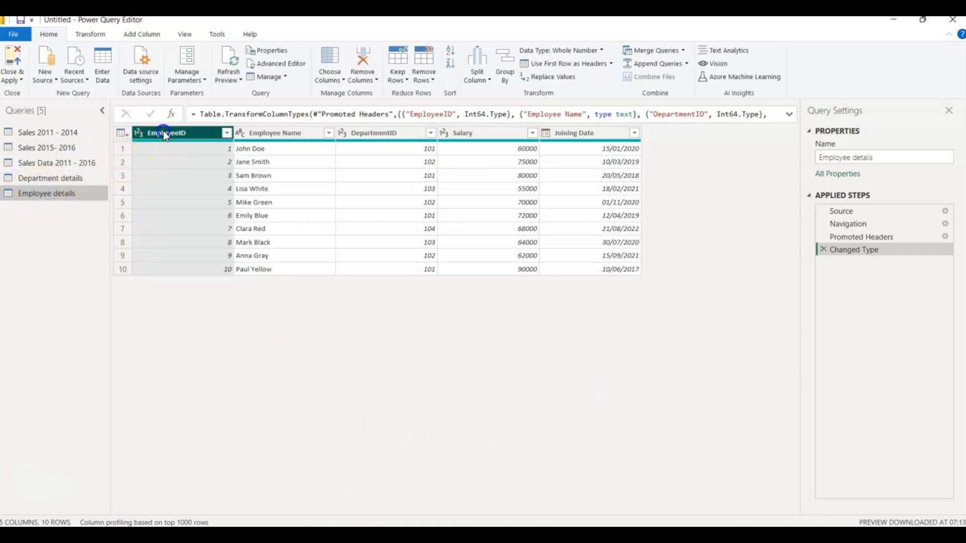
Examine the columns of the Employee details and Department details queries to identify the column they share.
{"action": "left_click", "coordinate": [275, 130]}
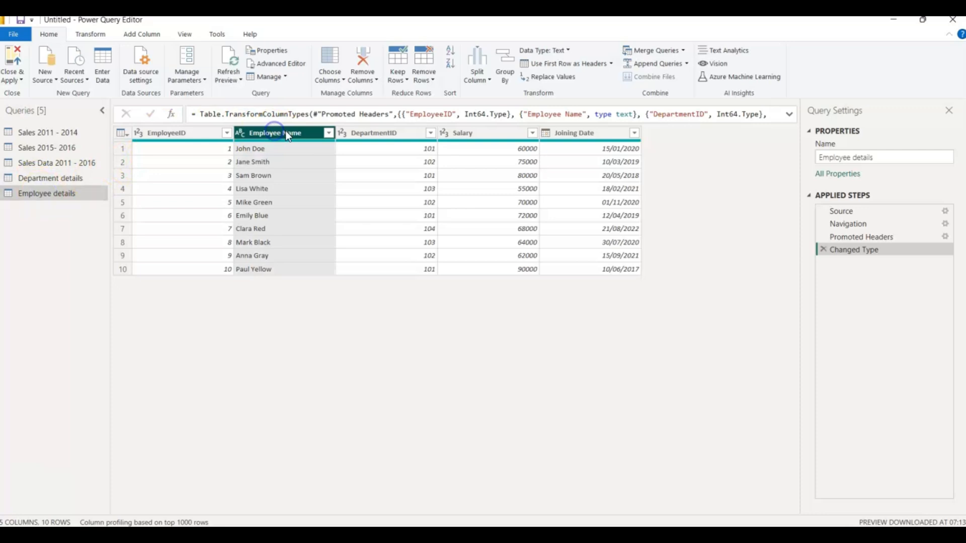
{"action": "left_click", "coordinate": [376, 131]}
{"action": "left_click", "coordinate": [472, 134]}
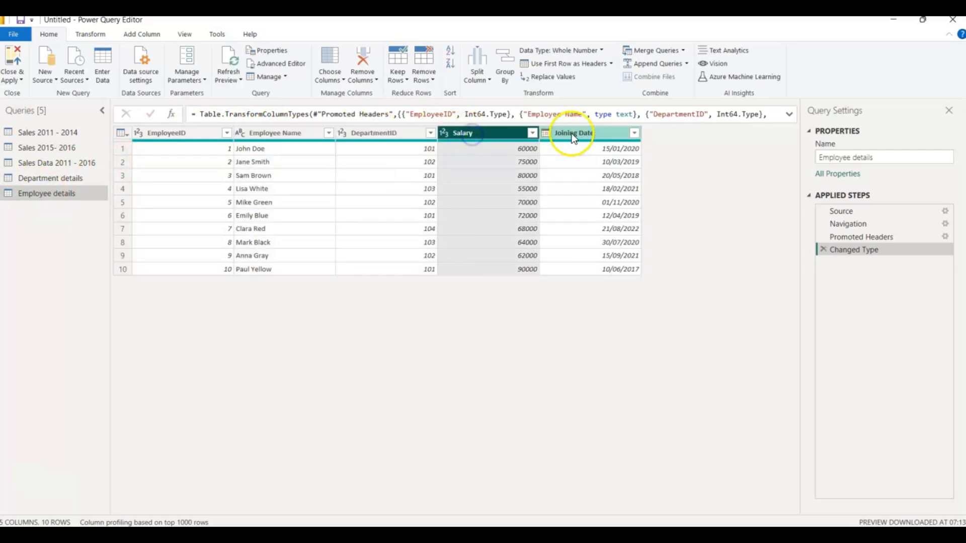
{"action": "left_click", "coordinate": [585, 132]}
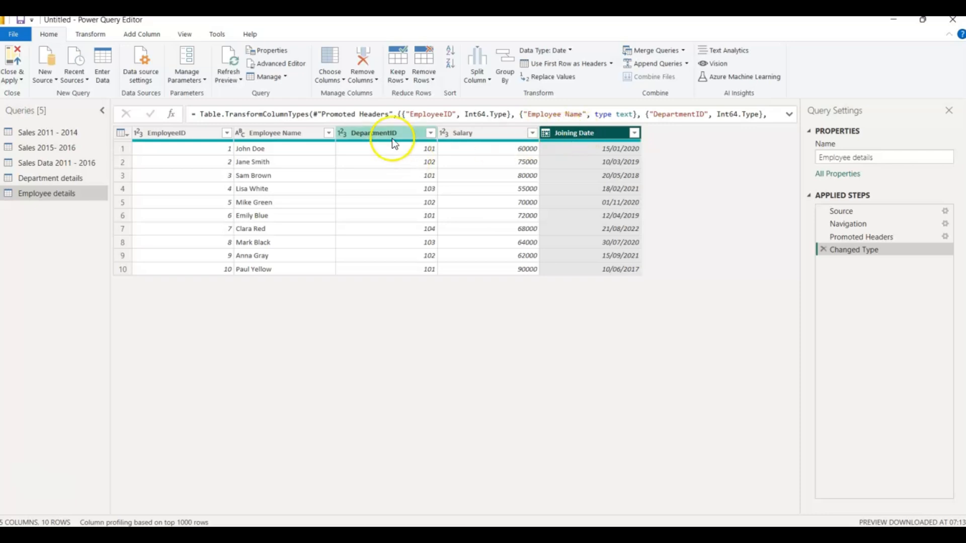
{"action": "left_click", "coordinate": [379, 138]}
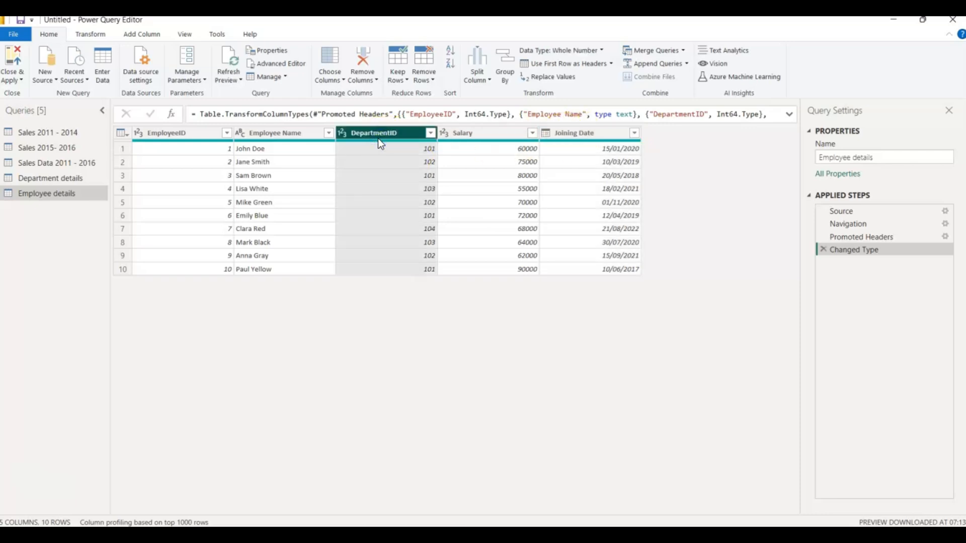
{"action": "left_click", "coordinate": [267, 149]}
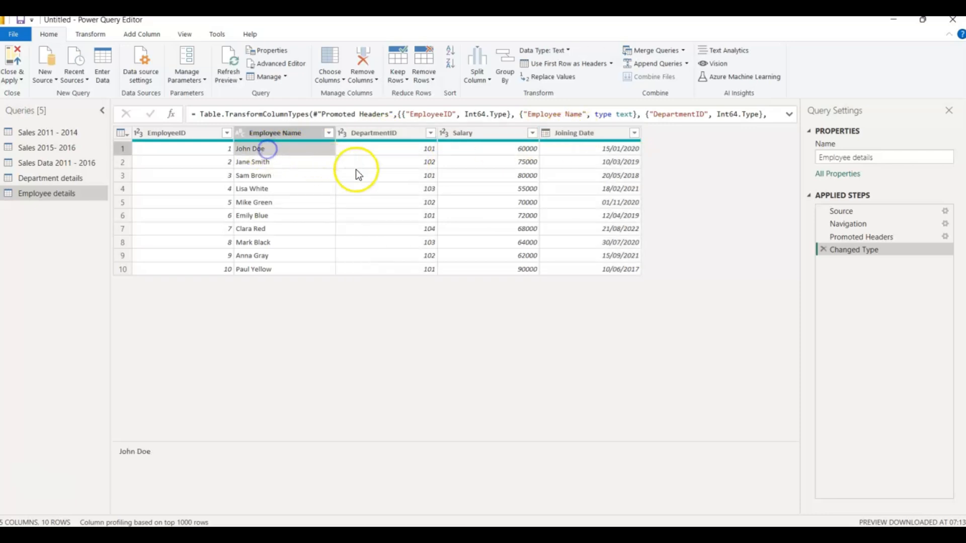
{"action": "left_click", "coordinate": [351, 149]}
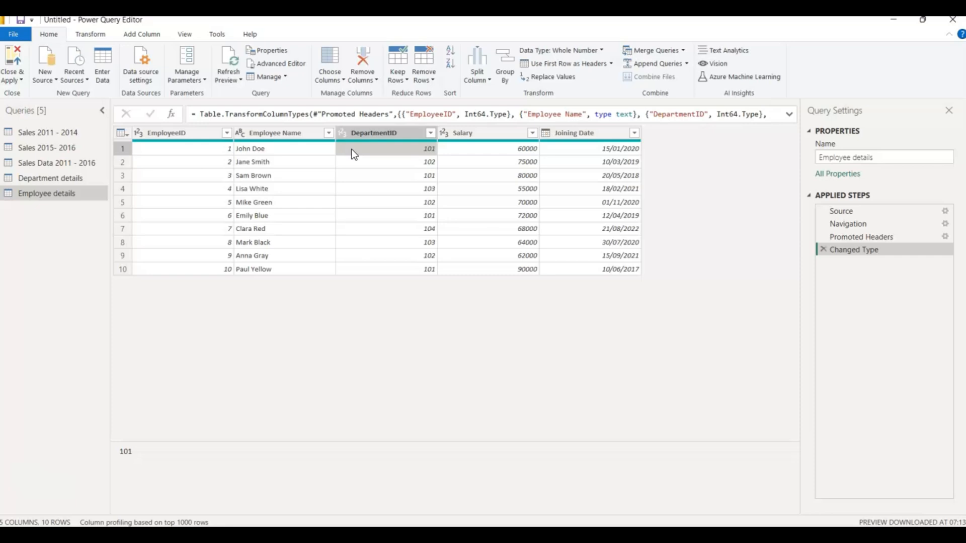
{"action": "left_click", "coordinate": [50, 182]}
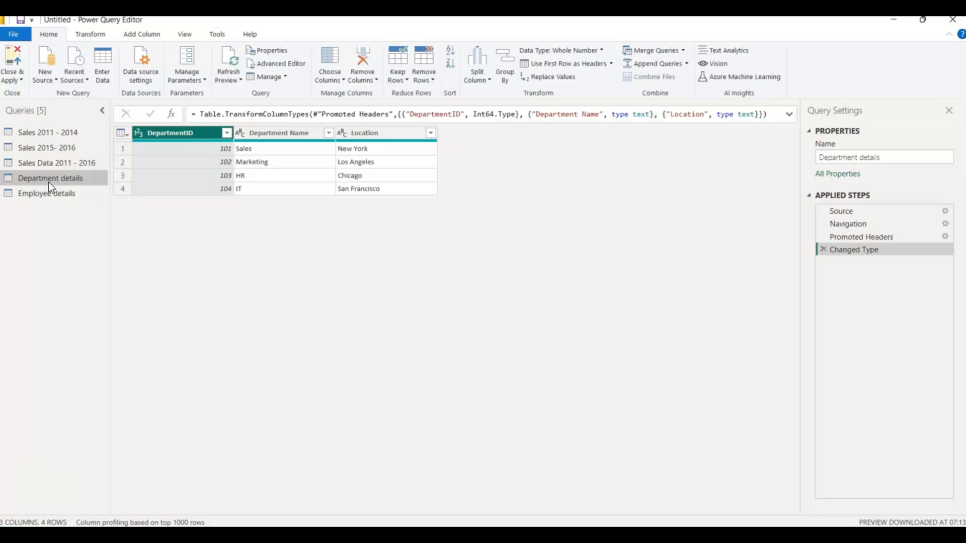
{"action": "left_click", "coordinate": [31, 194]}
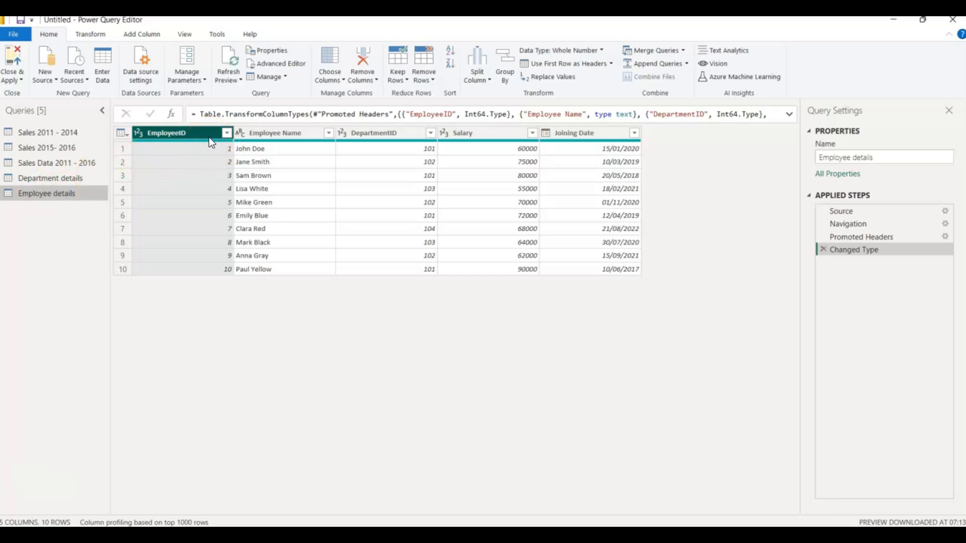
{"action": "left_click", "coordinate": [383, 134]}
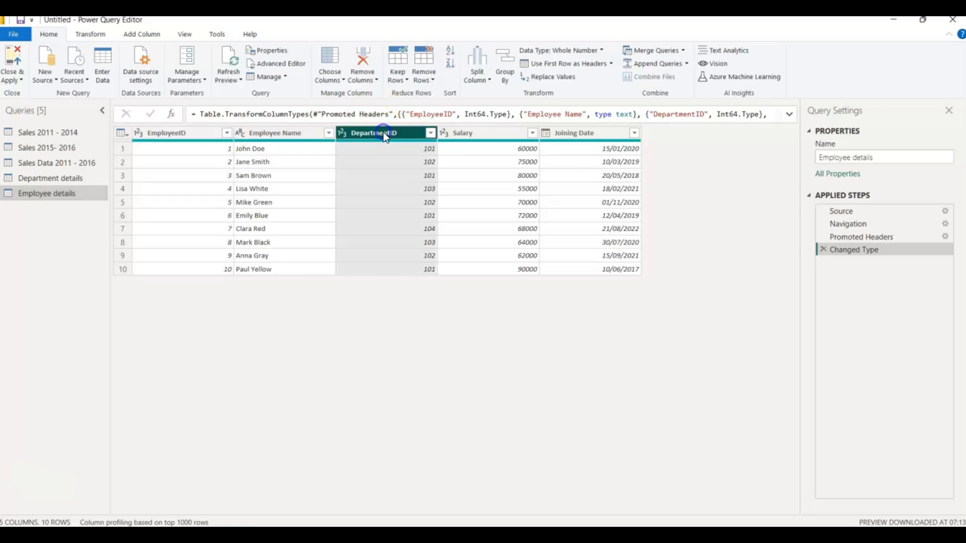
{"action": "left_click", "coordinate": [169, 173]}
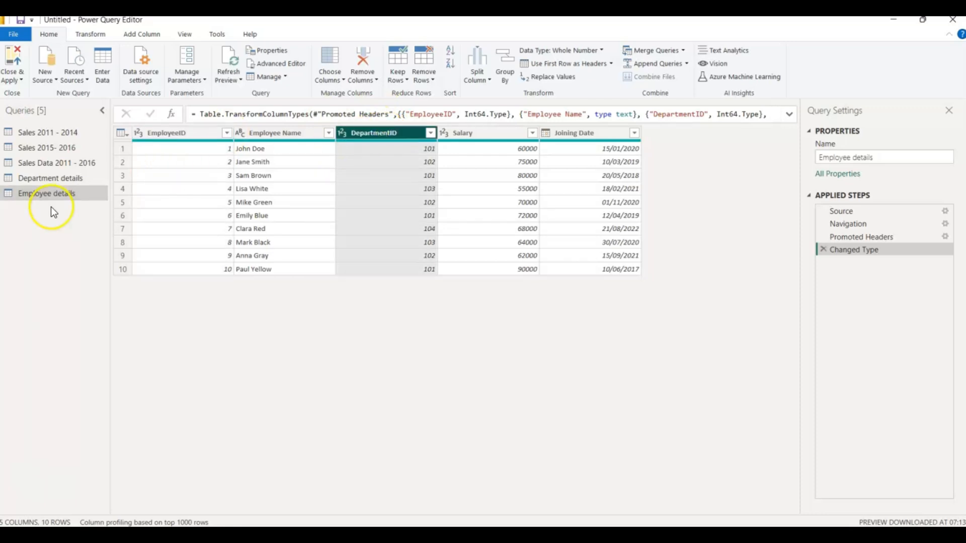
{"action": "left_click", "coordinate": [34, 182]}
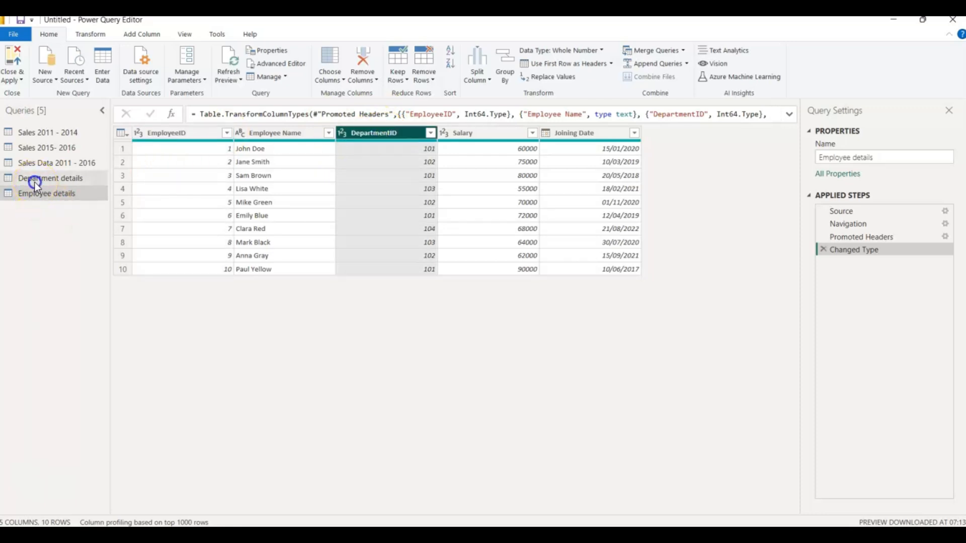
Set up a merge as a new query from Employee details to Department details, matched on DepartmentID with a Left Outer join.
{"action": "left_click", "coordinate": [38, 197]}
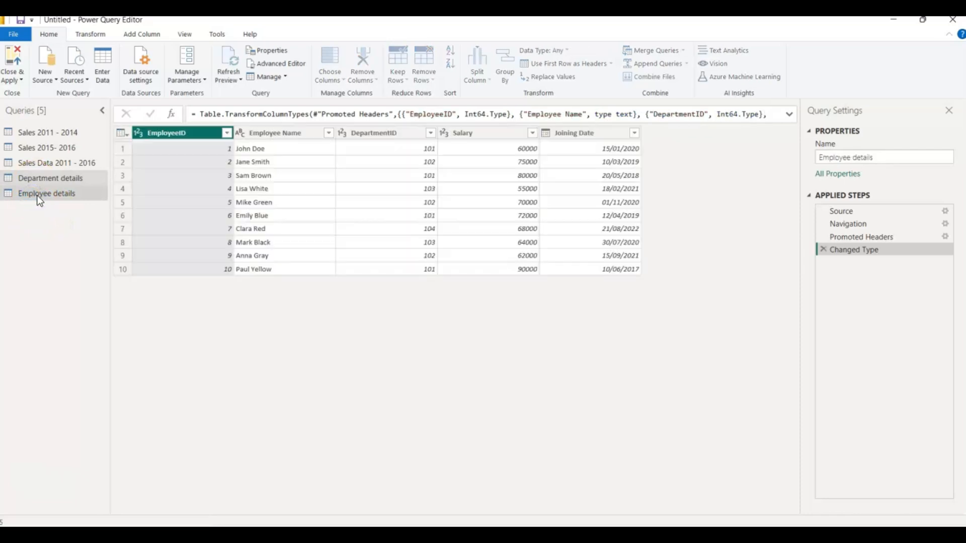
{"action": "left_click", "coordinate": [682, 52]}
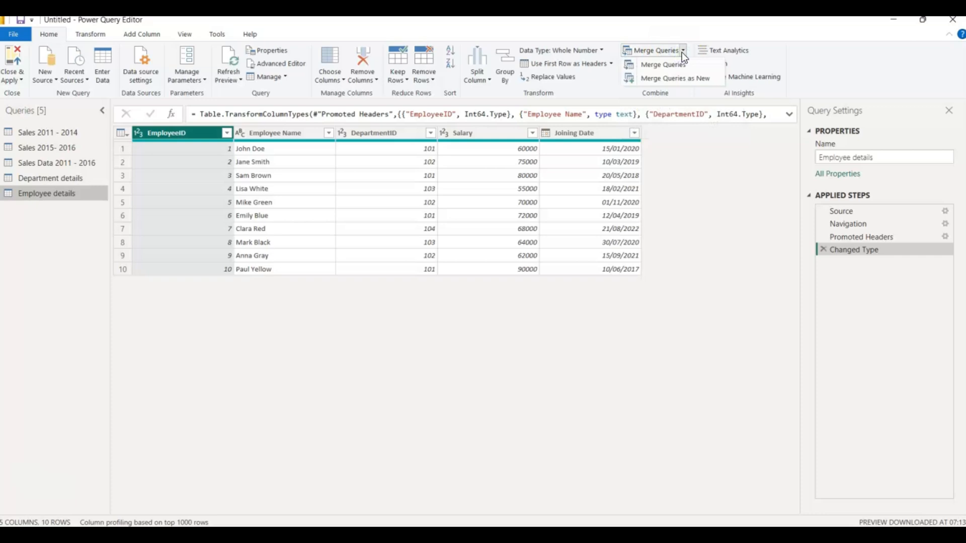
{"action": "left_click", "coordinate": [654, 77]}
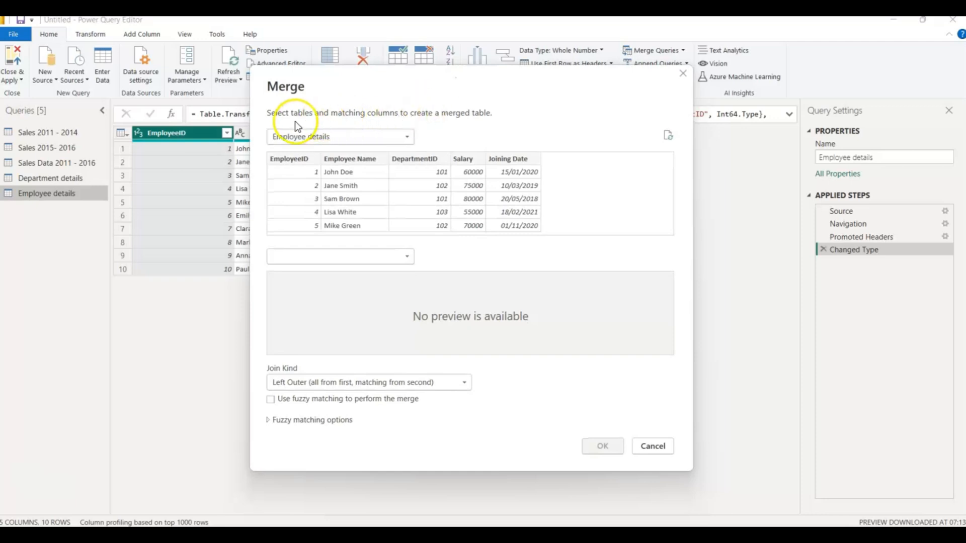
{"action": "left_click", "coordinate": [407, 258]}
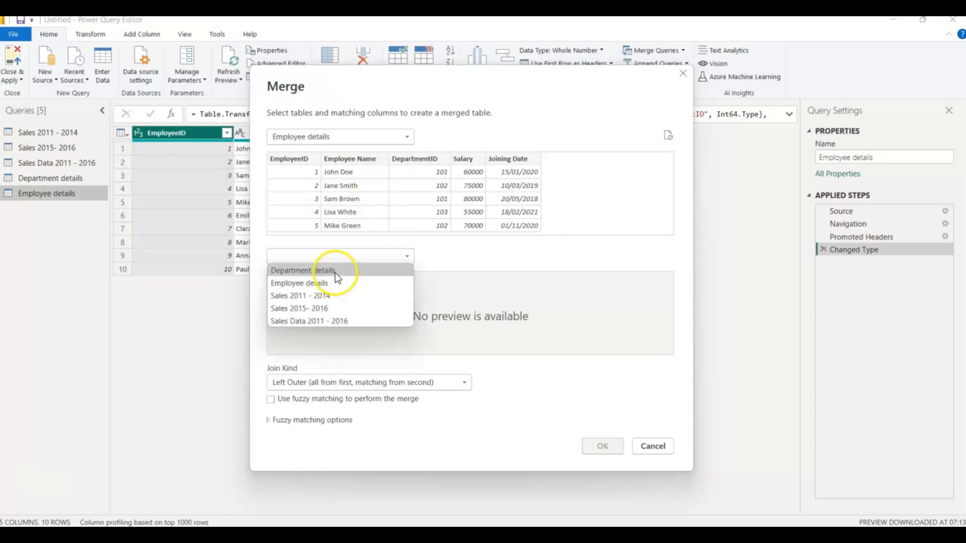
{"action": "left_click", "coordinate": [305, 272]}
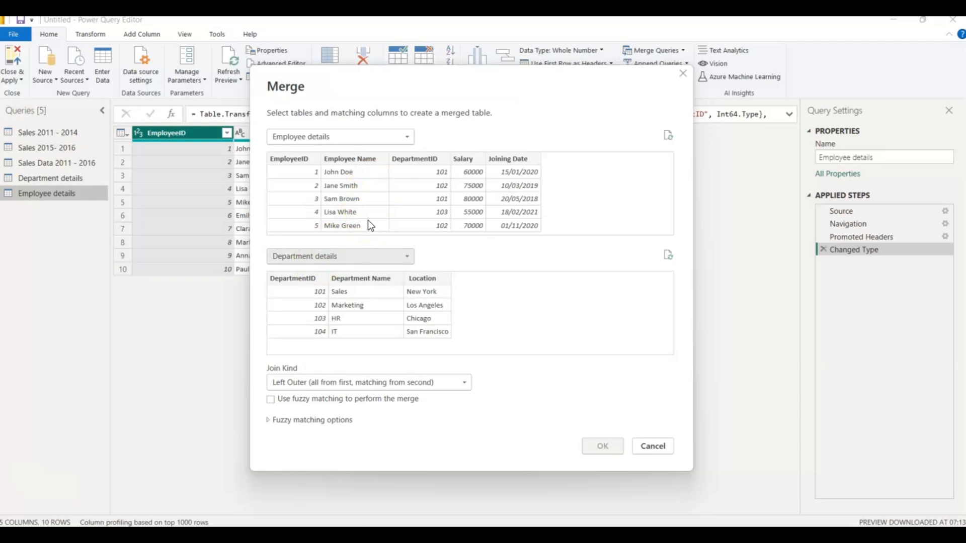
{"action": "left_click", "coordinate": [415, 159]}
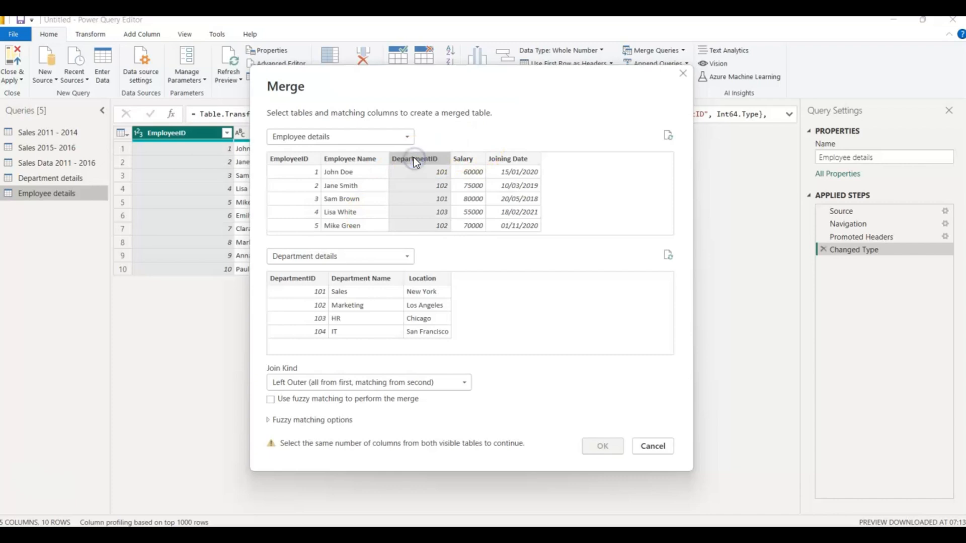
{"action": "left_click", "coordinate": [310, 282]}
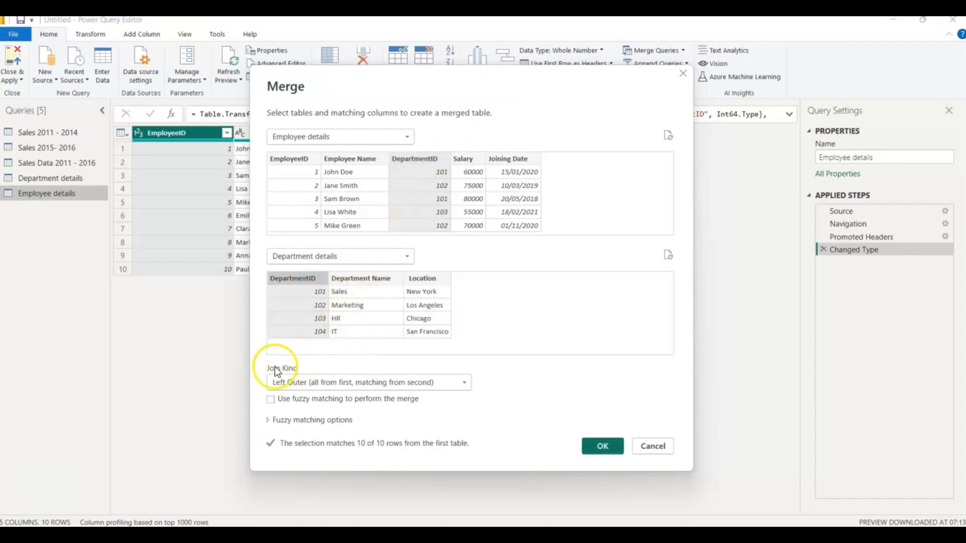
{"action": "left_click", "coordinate": [465, 387]}
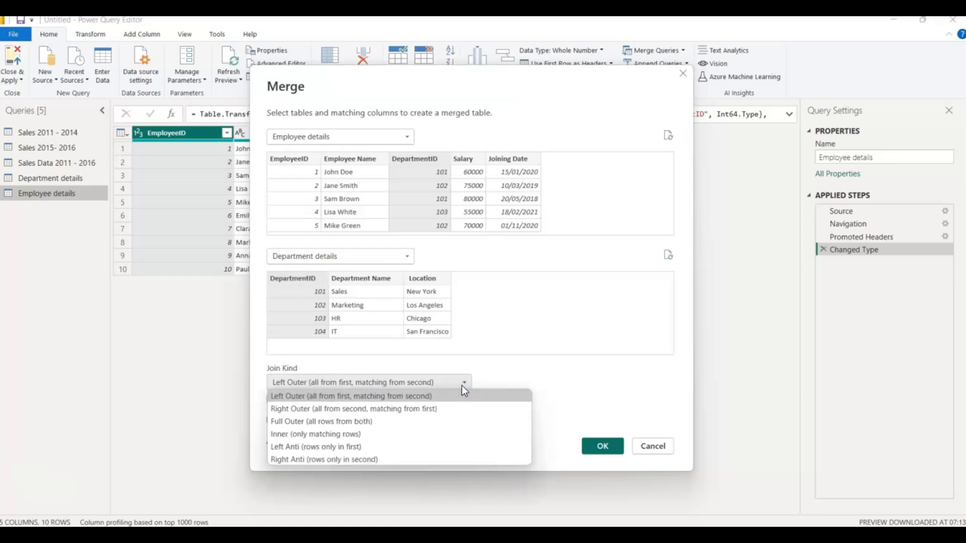
{"action": "left_click", "coordinate": [453, 396]}
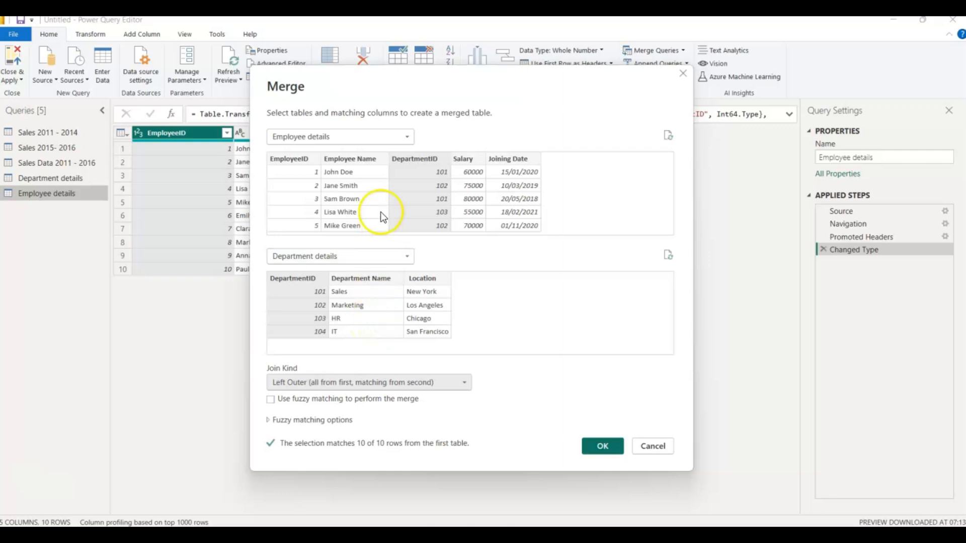
Try swapping the merge order, with Department details as the first table, its DepartmentID selected, and Employee details second.
{"action": "left_click", "coordinate": [410, 135]}
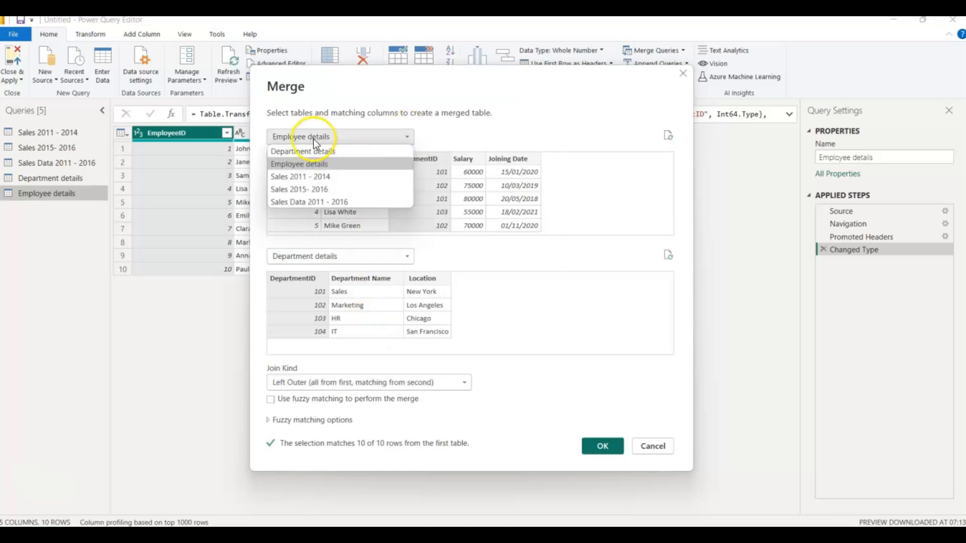
{"action": "left_click", "coordinate": [296, 152]}
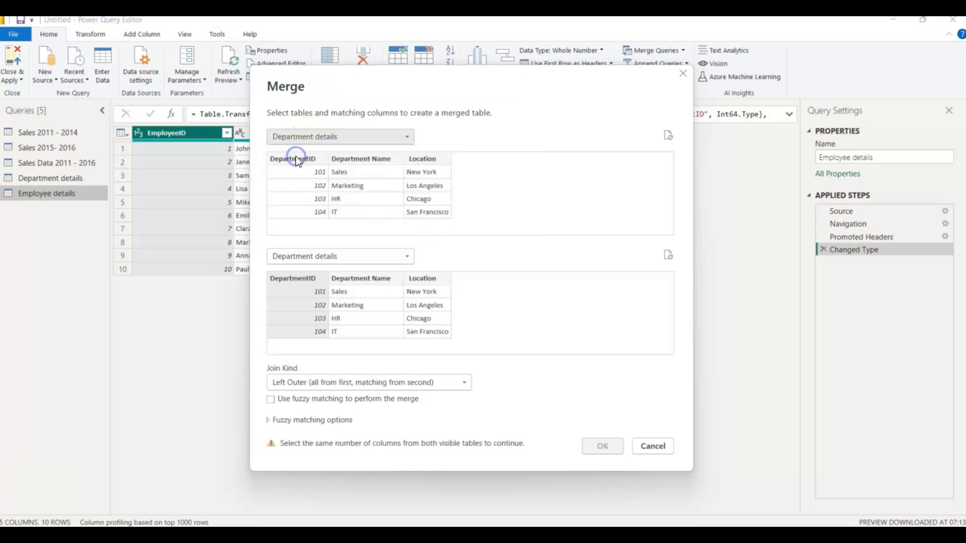
{"action": "left_click", "coordinate": [406, 257]}
{"action": "left_click", "coordinate": [318, 282]}
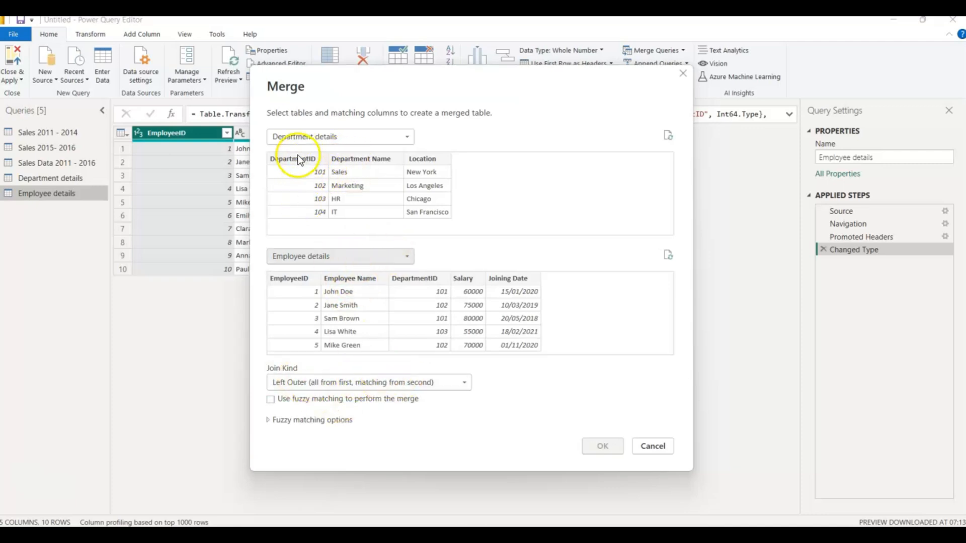
{"action": "left_click", "coordinate": [279, 162]}
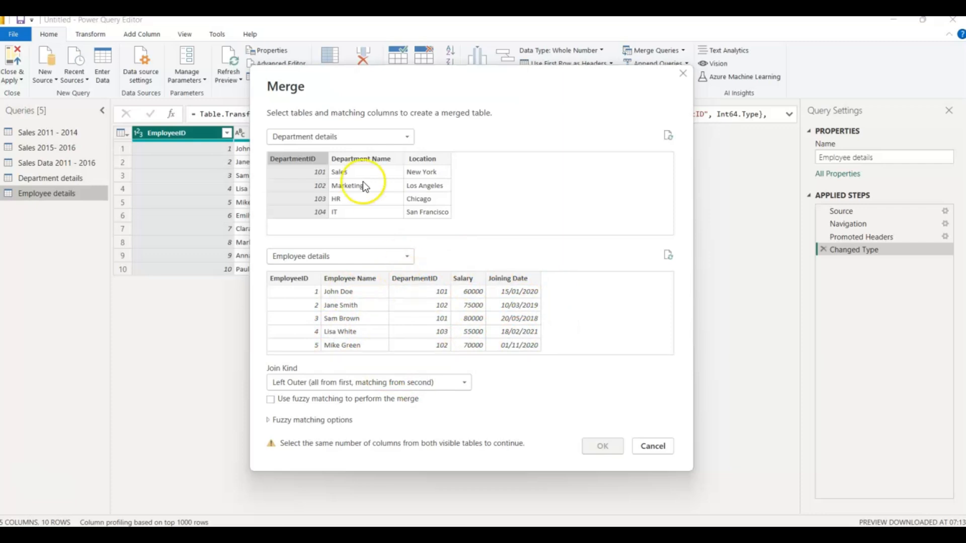
Restore Employee details as the first merge table and Department details as the second.
{"action": "left_click", "coordinate": [404, 136]}
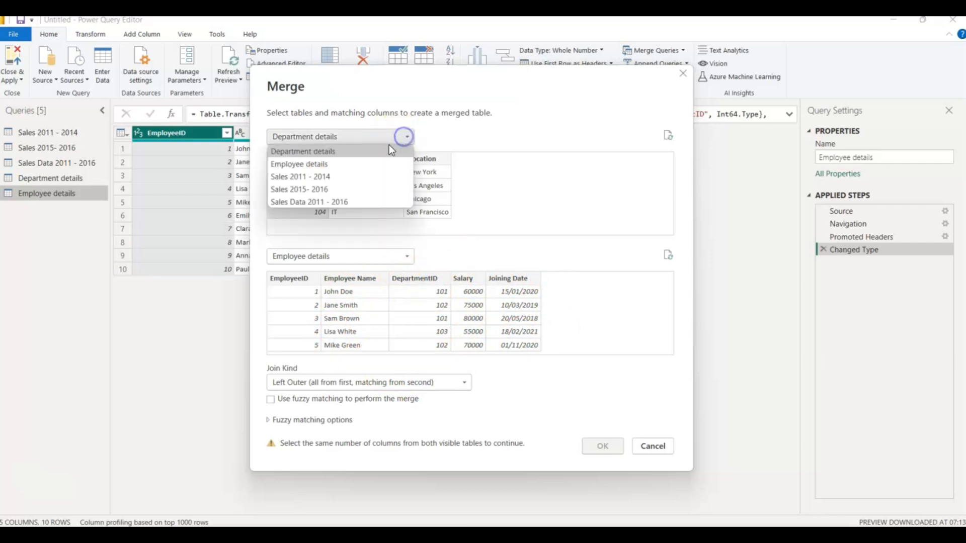
{"action": "left_click", "coordinate": [313, 163]}
{"action": "left_click", "coordinate": [407, 257]}
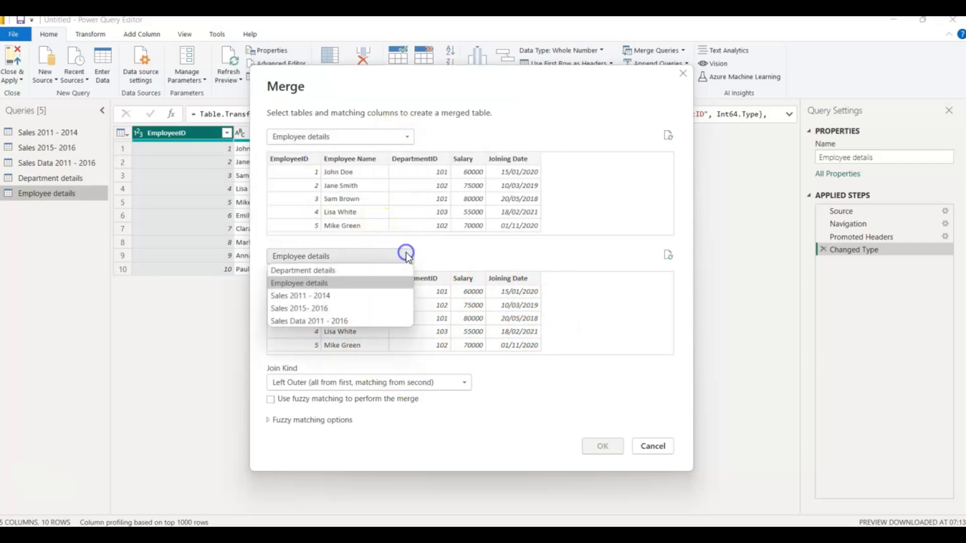
{"action": "left_click", "coordinate": [323, 273]}
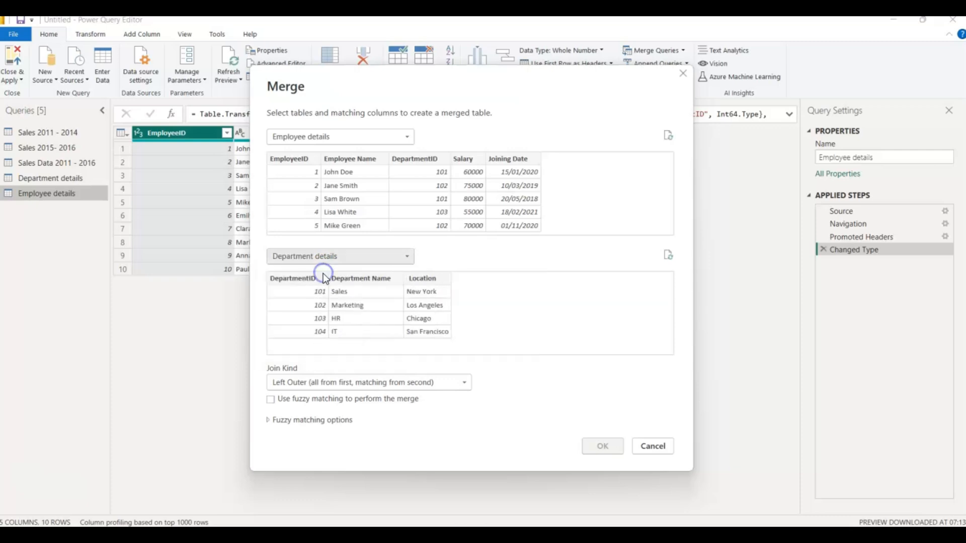
Try a Right Outer join with DepartmentID selected as the matching column in both tables.
{"action": "left_click", "coordinate": [467, 384]}
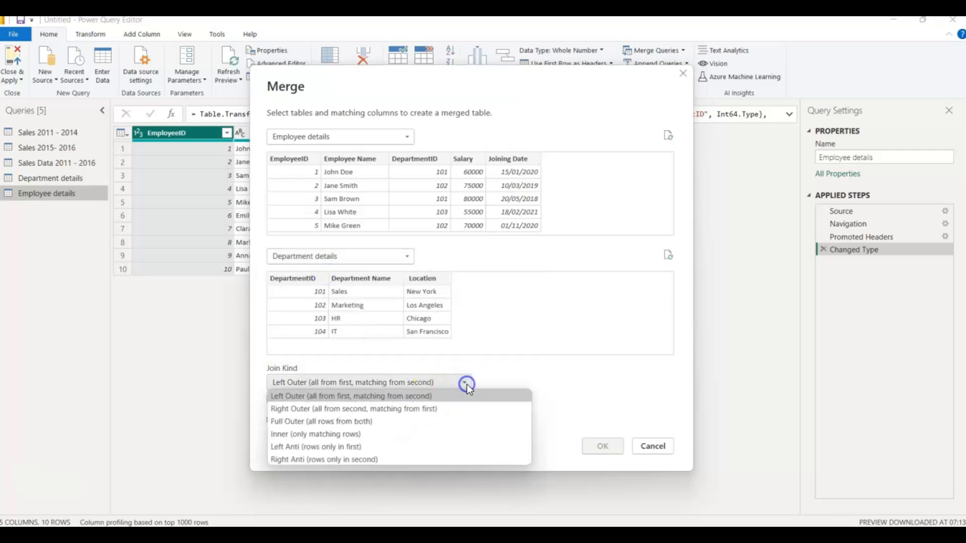
{"action": "left_click", "coordinate": [391, 409]}
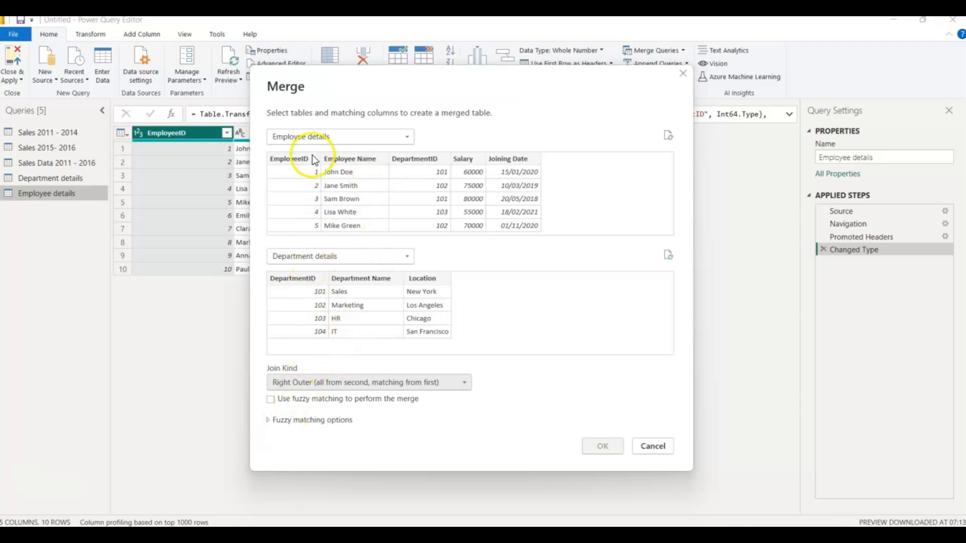
{"action": "left_click", "coordinate": [423, 165]}
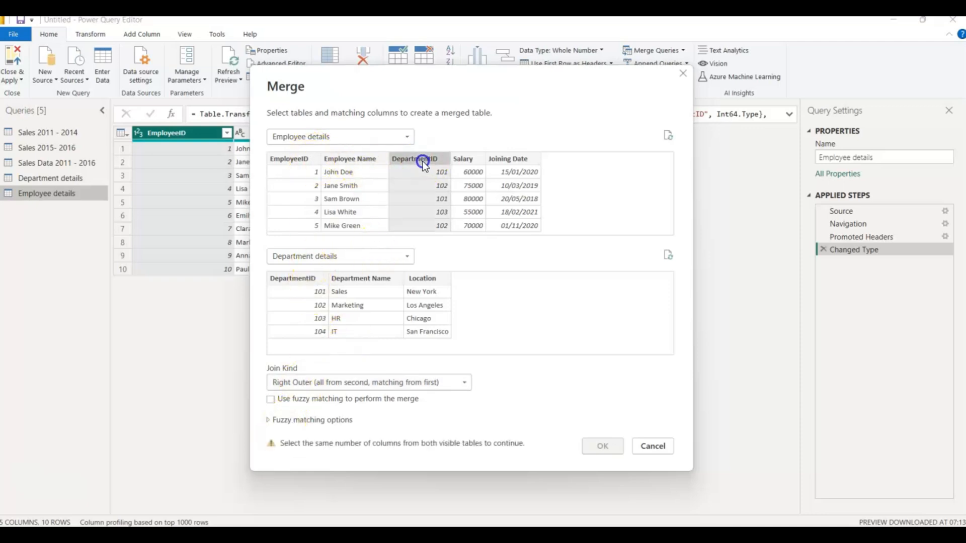
{"action": "left_click", "coordinate": [310, 279]}
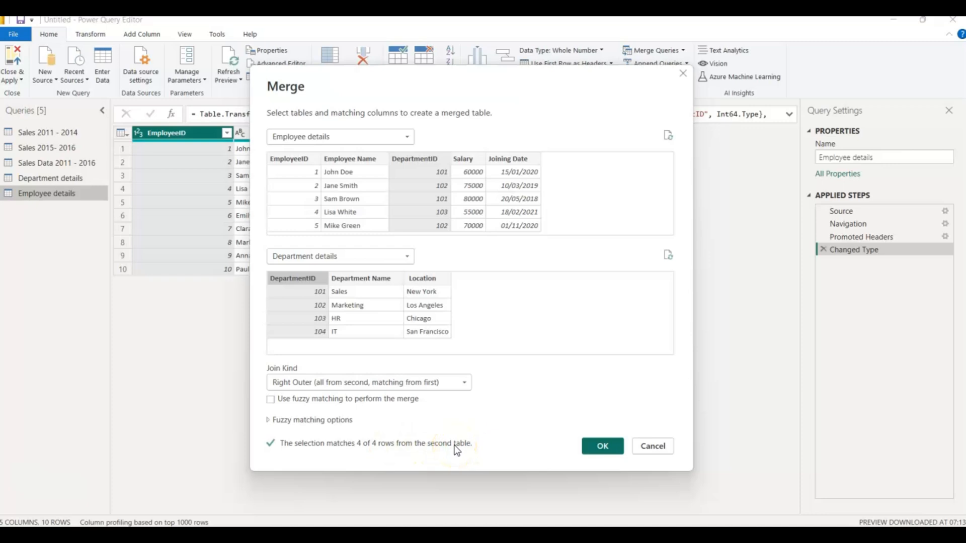
Set the join kind to Left Outer (all from first, matching from second) and create the merged query.
{"action": "left_click", "coordinate": [342, 383]}
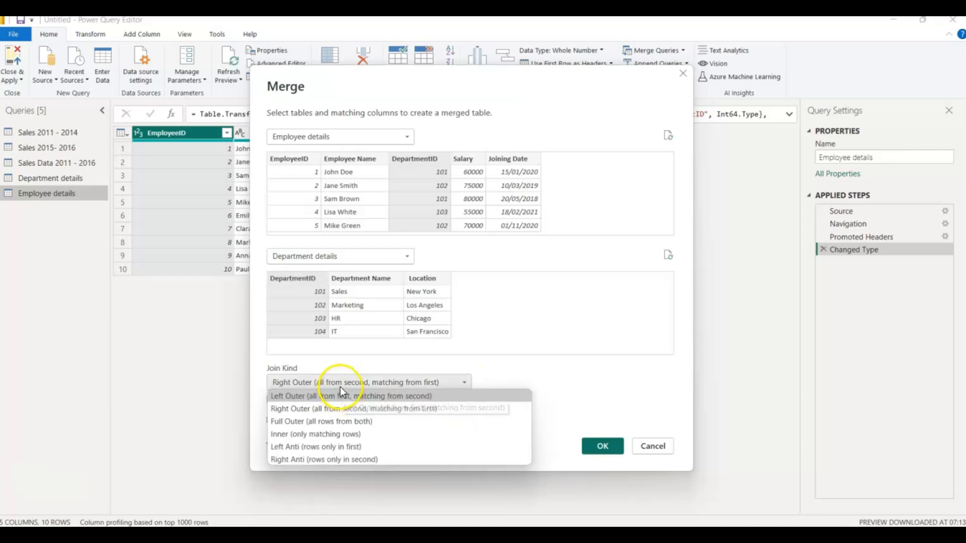
{"action": "left_click", "coordinate": [339, 397]}
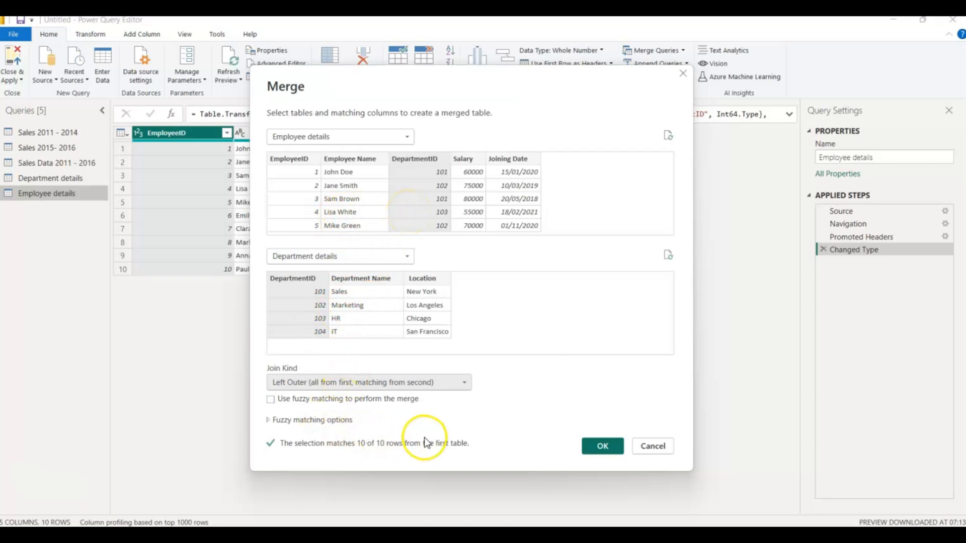
{"action": "left_click", "coordinate": [598, 448]}
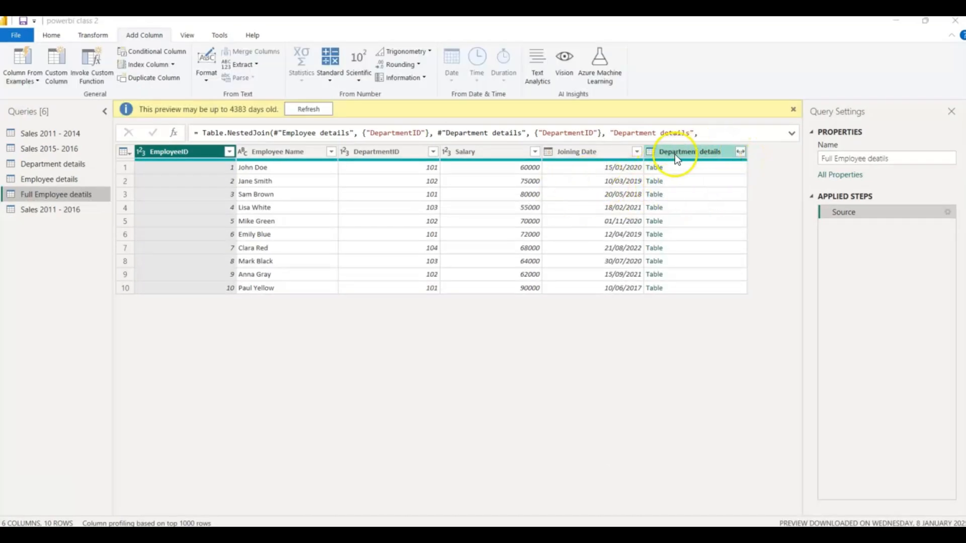
Expand the Department details column of the merged query to include only Department Name and Location.
{"action": "left_click", "coordinate": [741, 152]}
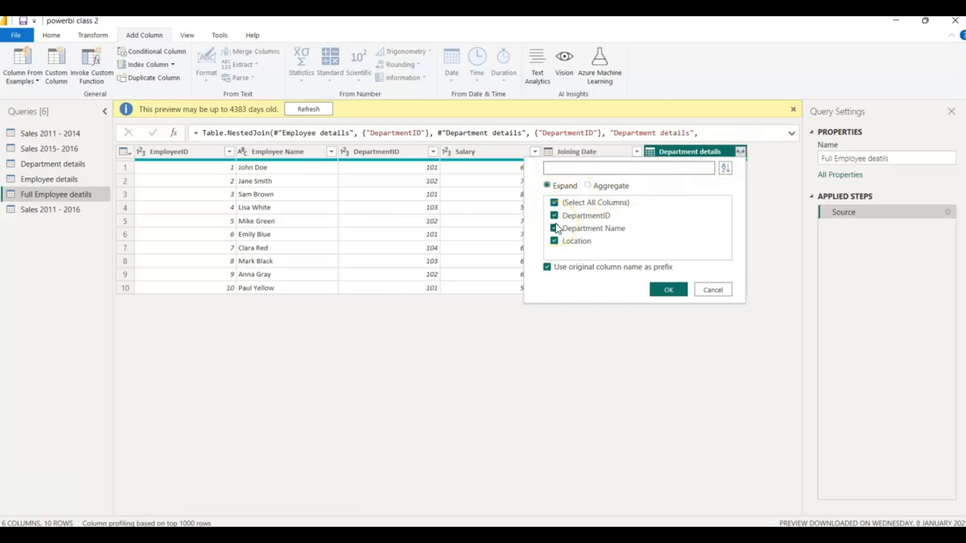
{"action": "left_click", "coordinate": [556, 203]}
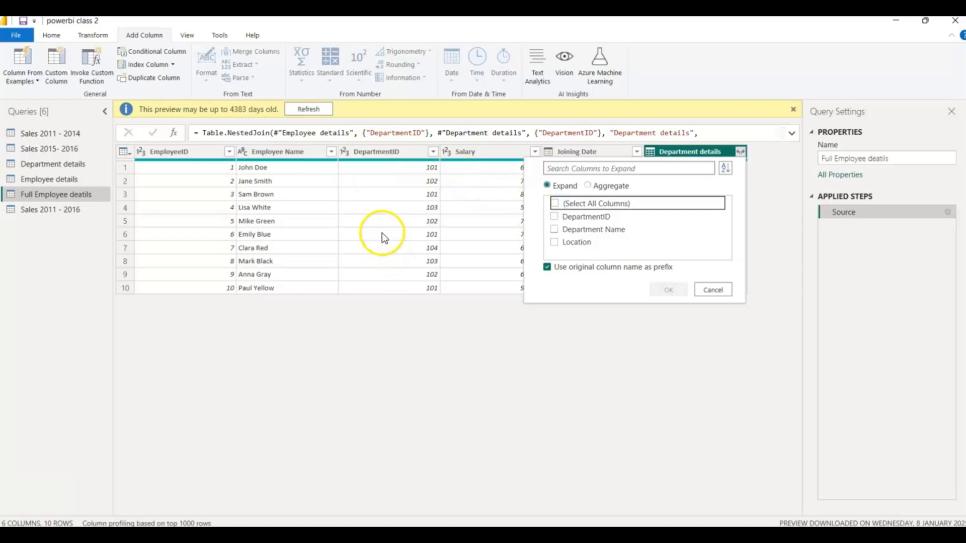
{"action": "left_click", "coordinate": [555, 230]}
{"action": "left_click", "coordinate": [555, 243]}
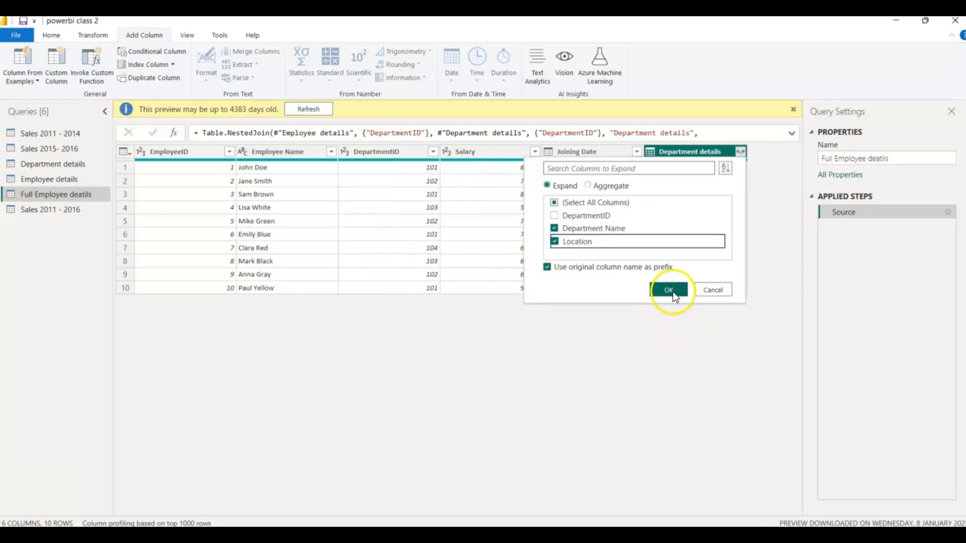
{"action": "left_click", "coordinate": [670, 289]}
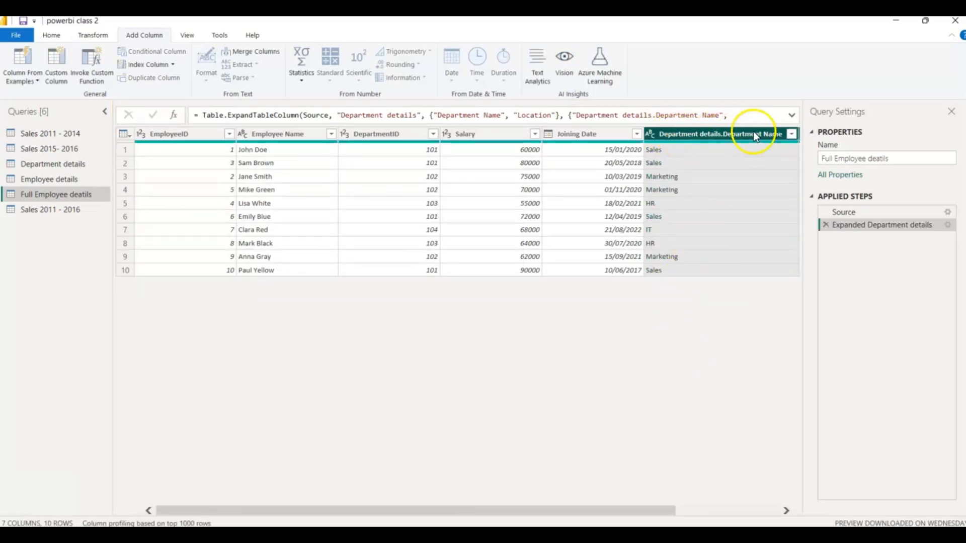
Edit the Expanded Department details step to remove the default column name prefix from the expanded columns.
{"action": "left_click_drag", "start_coordinate": [539, 509], "coordinate": [659, 498]}
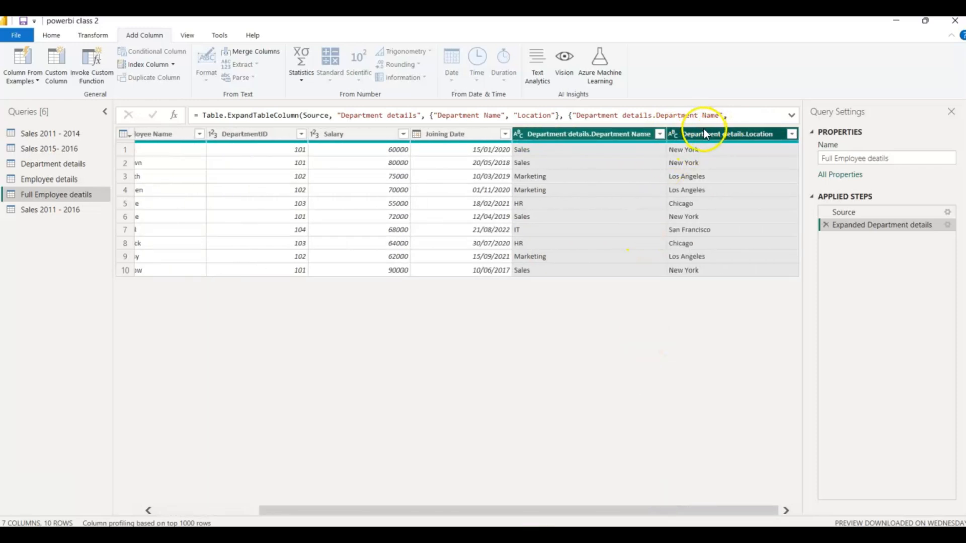
{"action": "left_click", "coordinate": [947, 224]}
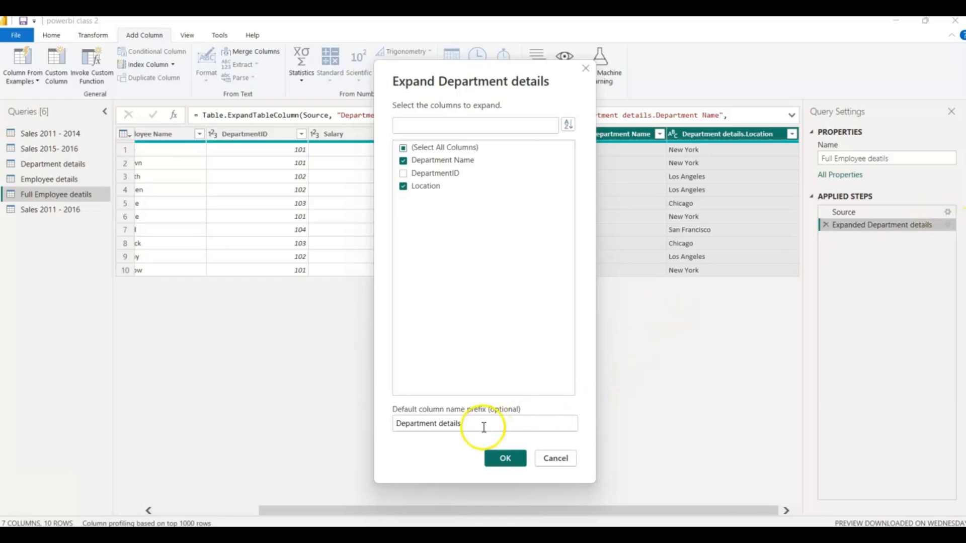
{"action": "left_click_drag", "start_coordinate": [485, 424], "coordinate": [398, 394]}
{"action": "key", "text": "BackSpace"}
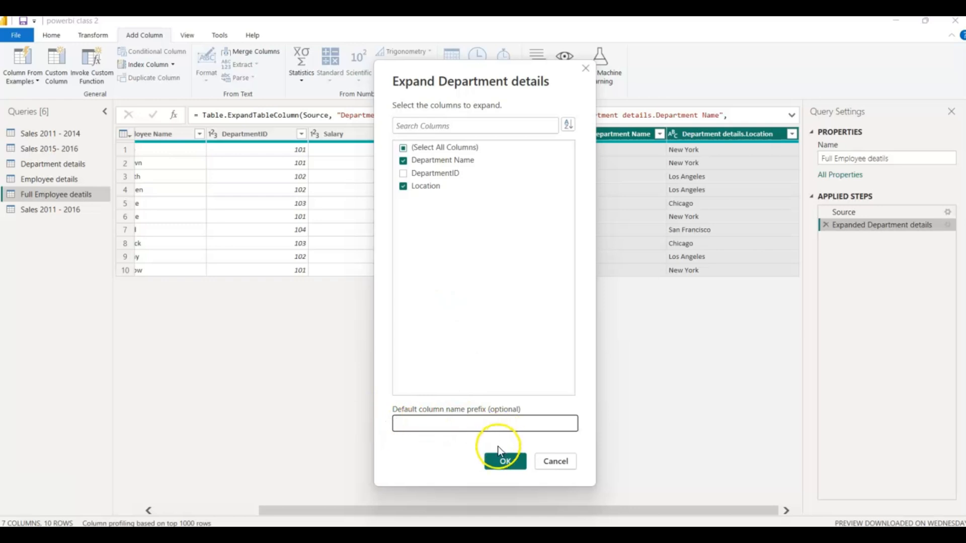
{"action": "left_click", "coordinate": [504, 460]}
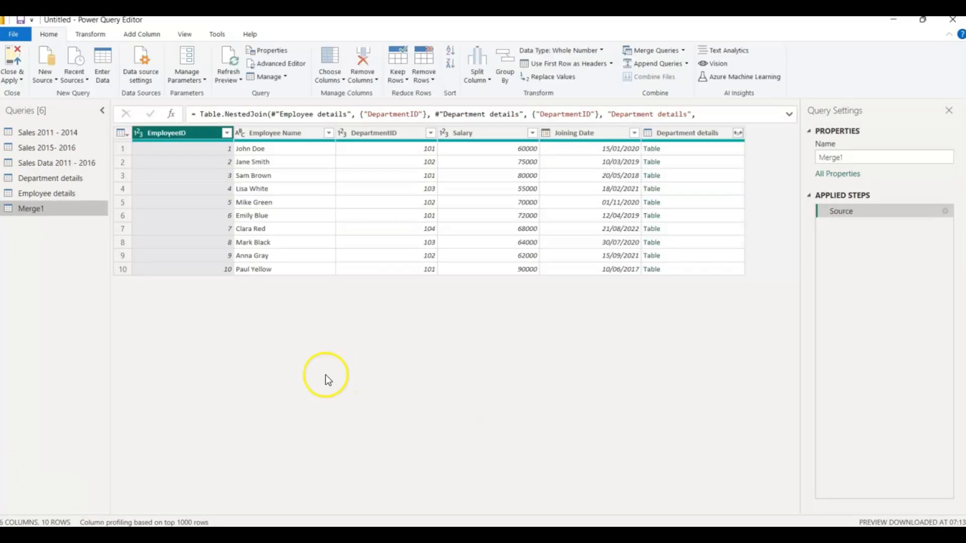
Rename the merged query as Full Employee deatils, then close the query editor and apply the changes.
{"action": "left_click_drag", "start_coordinate": [848, 158], "coordinate": [770, 156]}
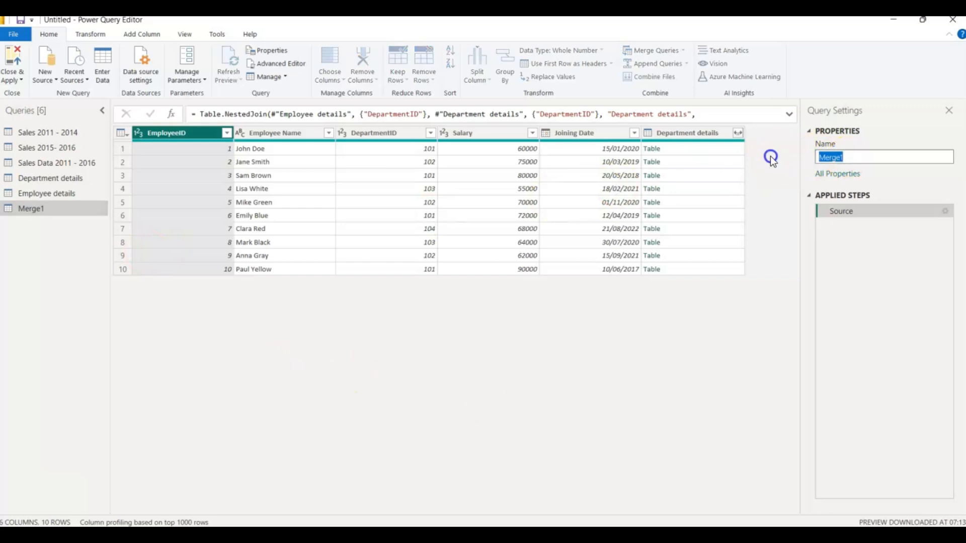
{"action": "key", "text": "BackSpace"}
{"action": "type", "text": "Full N"}
{"action": "key", "text": "BackSpace"}
{"action": "type", "text": "Employee deatils"}
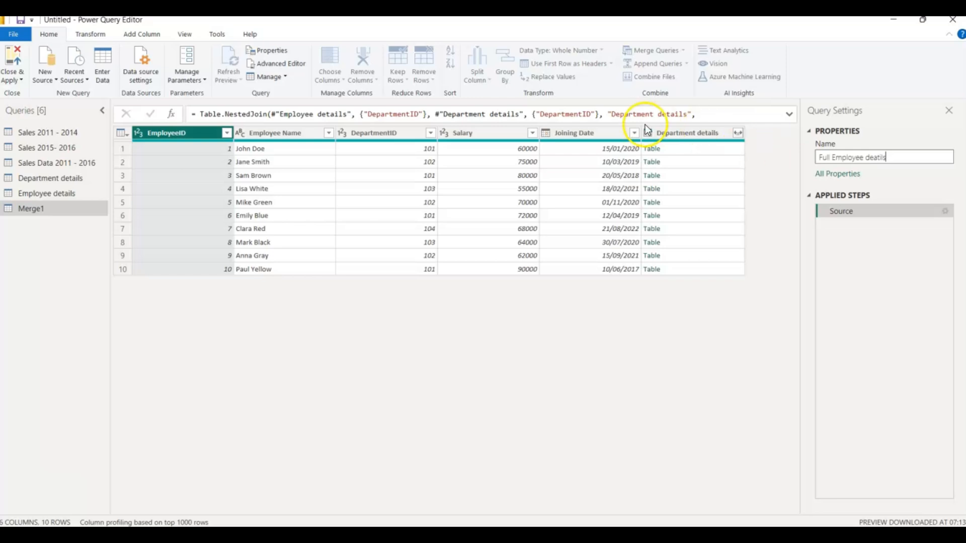
{"action": "left_click", "coordinate": [22, 79]}
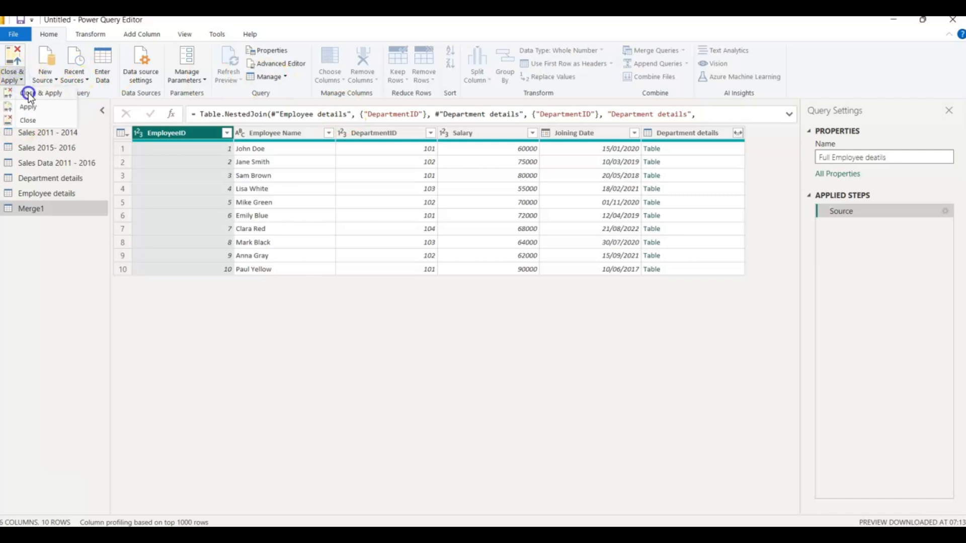
{"action": "left_click", "coordinate": [29, 94]}
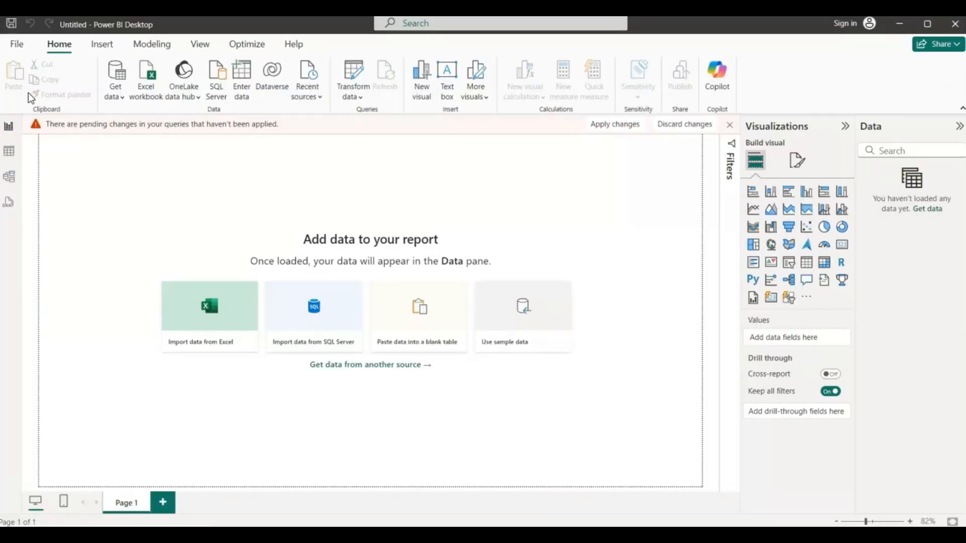